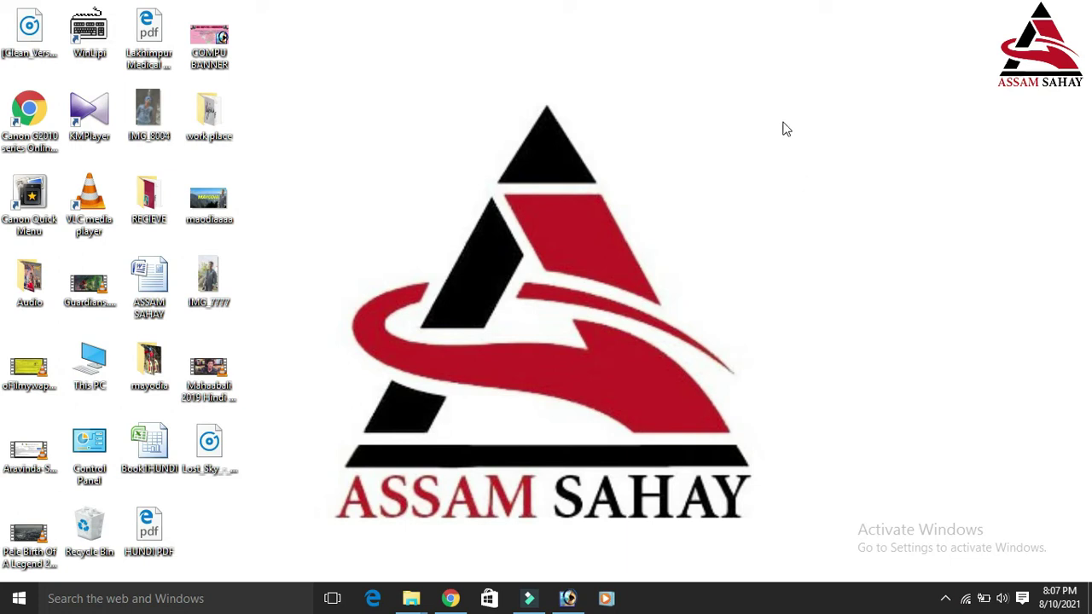
# - Refresh the Windows desktop three times from the right-click menu
pyautogui.rightClick(369, 101)
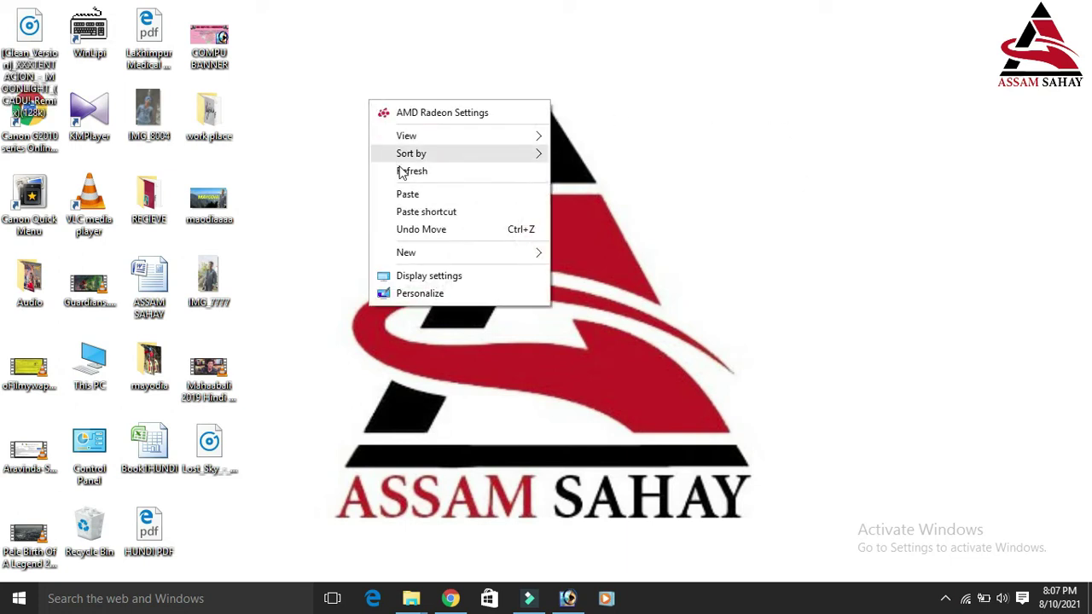
pyautogui.click(411, 172)
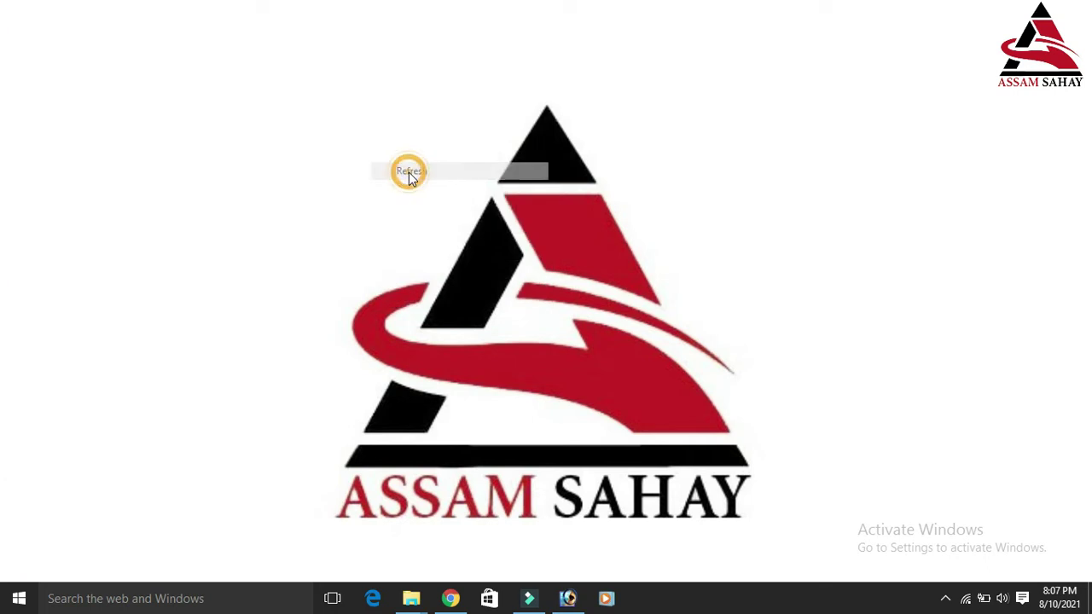
pyautogui.rightClick(330, 114)
pyautogui.click(357, 183)
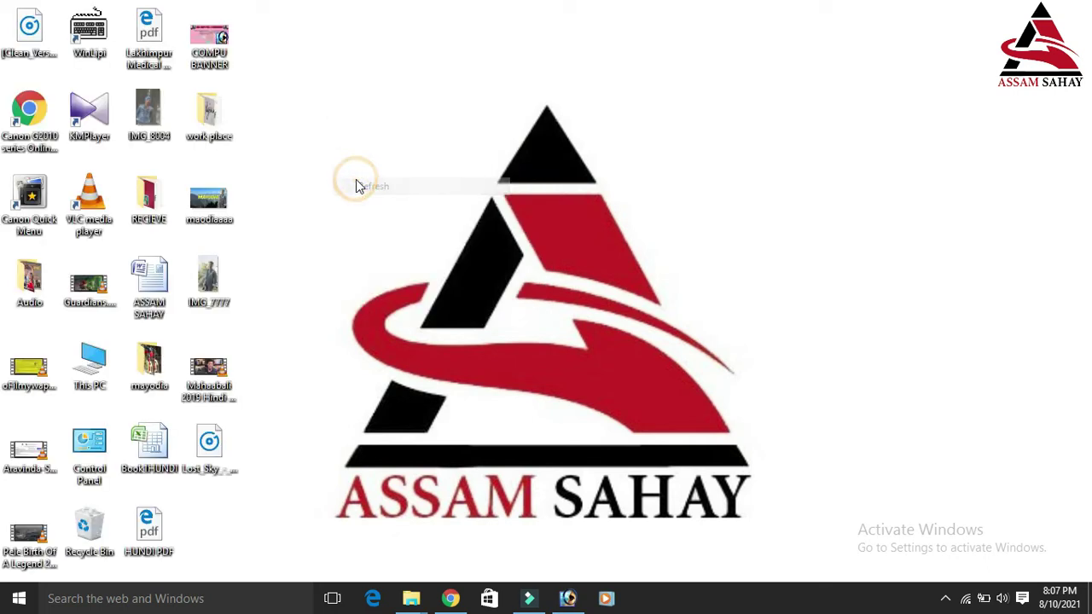
pyautogui.rightClick(356, 179)
pyautogui.click(398, 256)
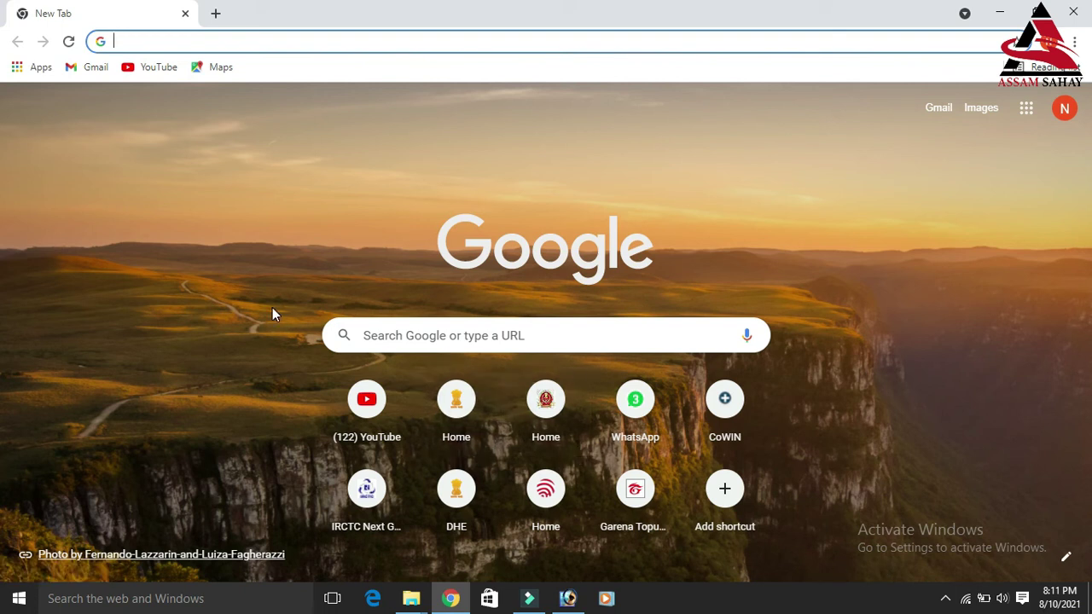
# - Search Google for 'pmuy gov in' and open the 'PMUY : Home' result
pyautogui.write('pmu')
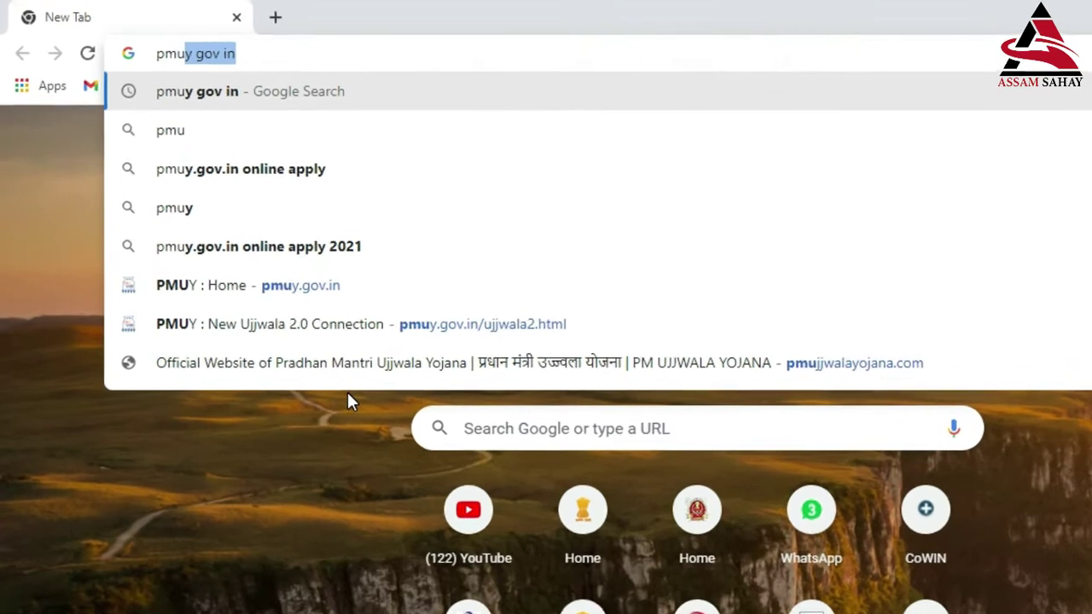
pyautogui.press('Return')
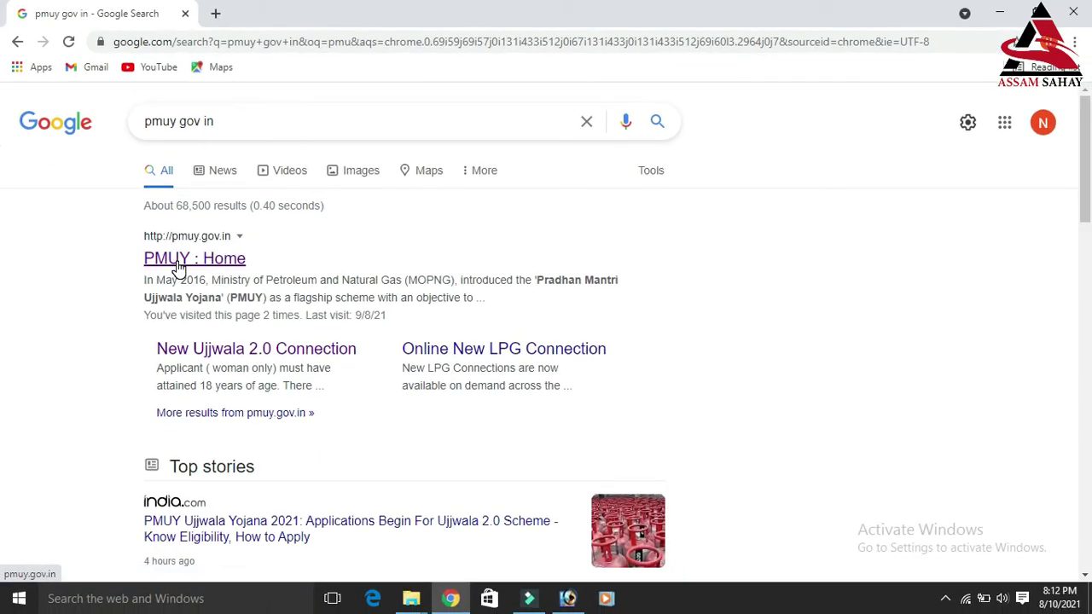
pyautogui.click(178, 265)
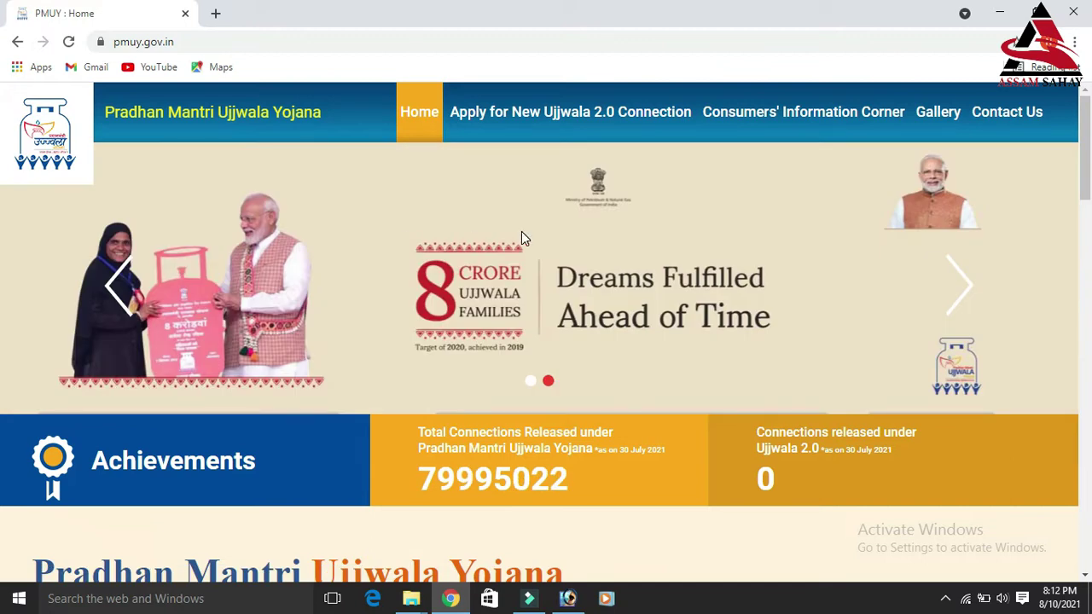
# - Scroll the PMUY home page, then go to Apply for New Ujjwala 2.0 Connection
pyautogui.scroll(-1, 906, 247)
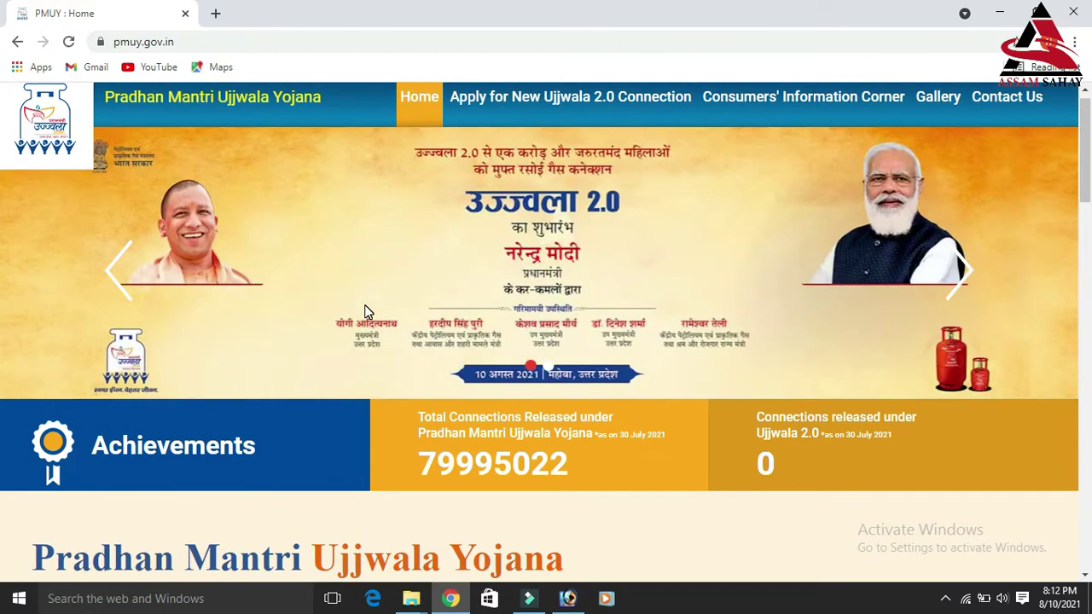
pyautogui.moveTo(1086, 163)
pyautogui.mouseDown()
pyautogui.moveTo(1088, 536)
pyautogui.moveTo(1089, 164)
pyautogui.mouseUp()
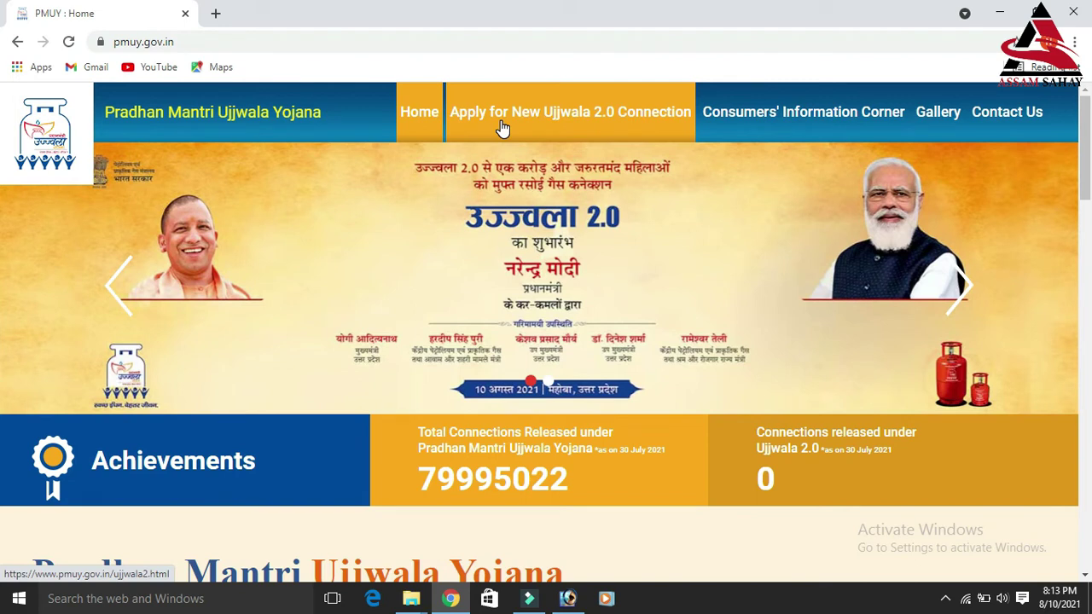
pyautogui.click(547, 127)
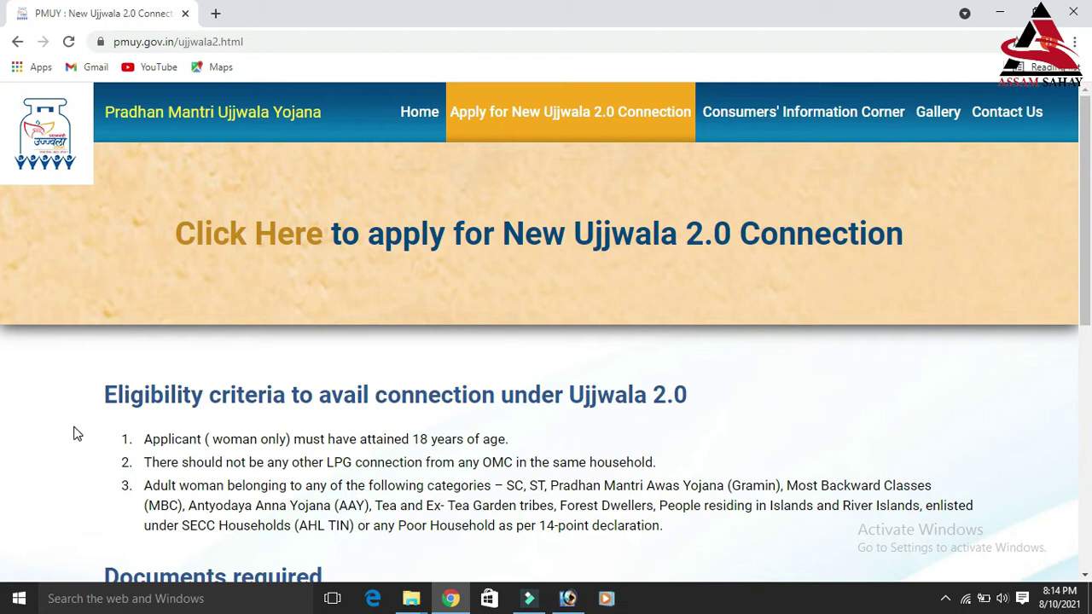
pyautogui.moveTo(102, 395); pyautogui.dragTo(456, 399)
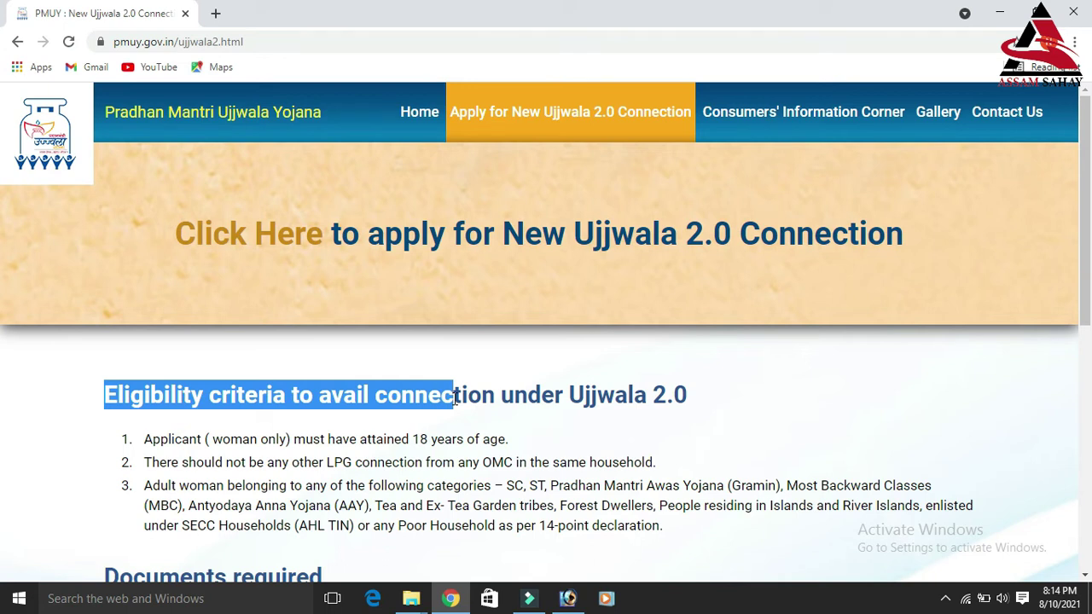
pyautogui.moveTo(1090, 226); pyautogui.dragTo(1090, 306)
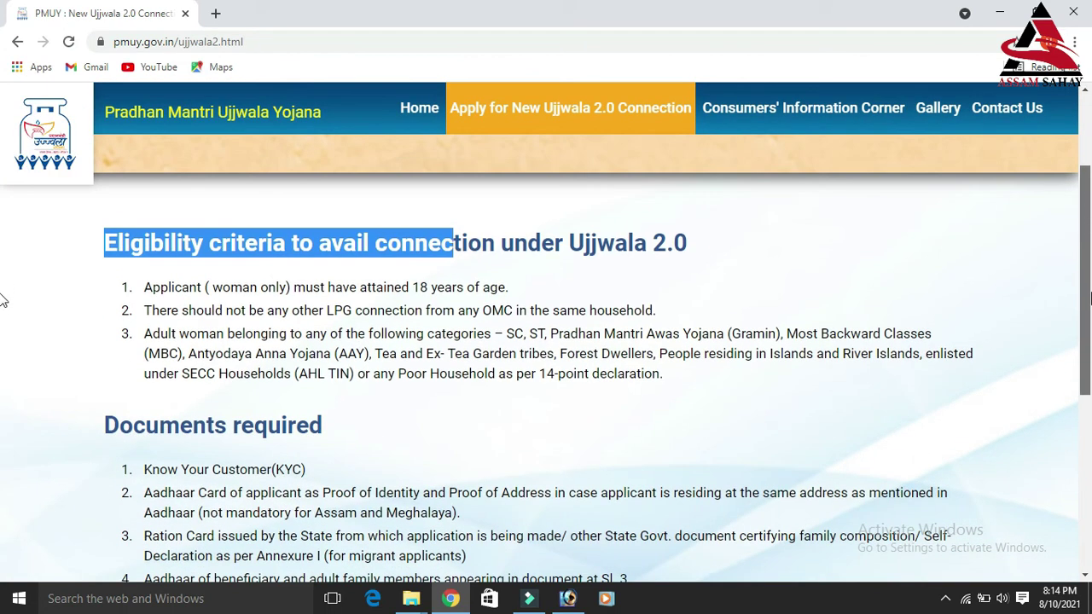
pyautogui.click(148, 295)
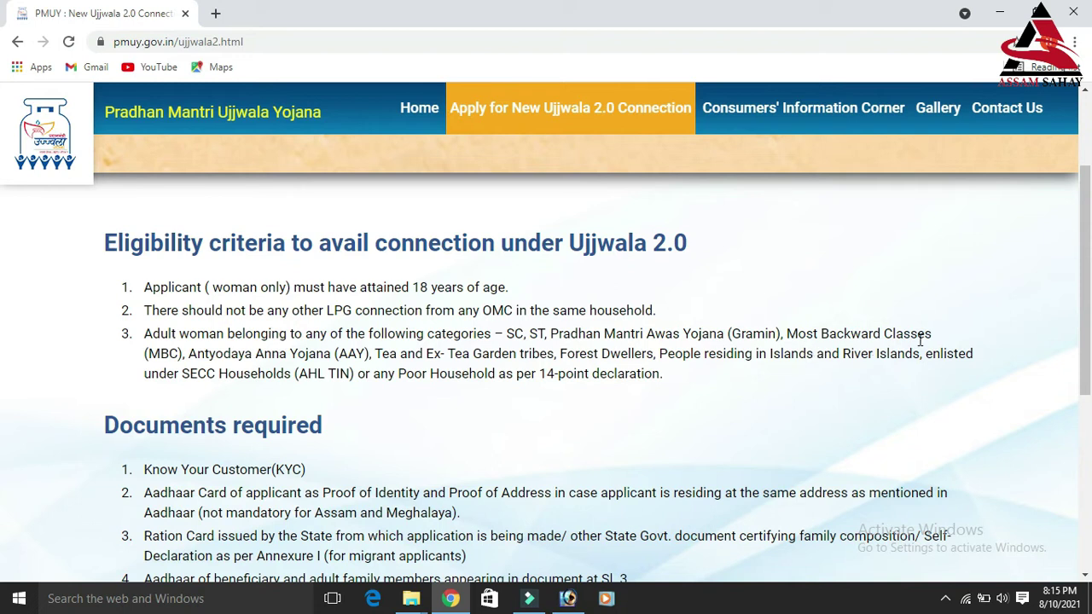
pyautogui.moveTo(374, 353); pyautogui.dragTo(660, 360)
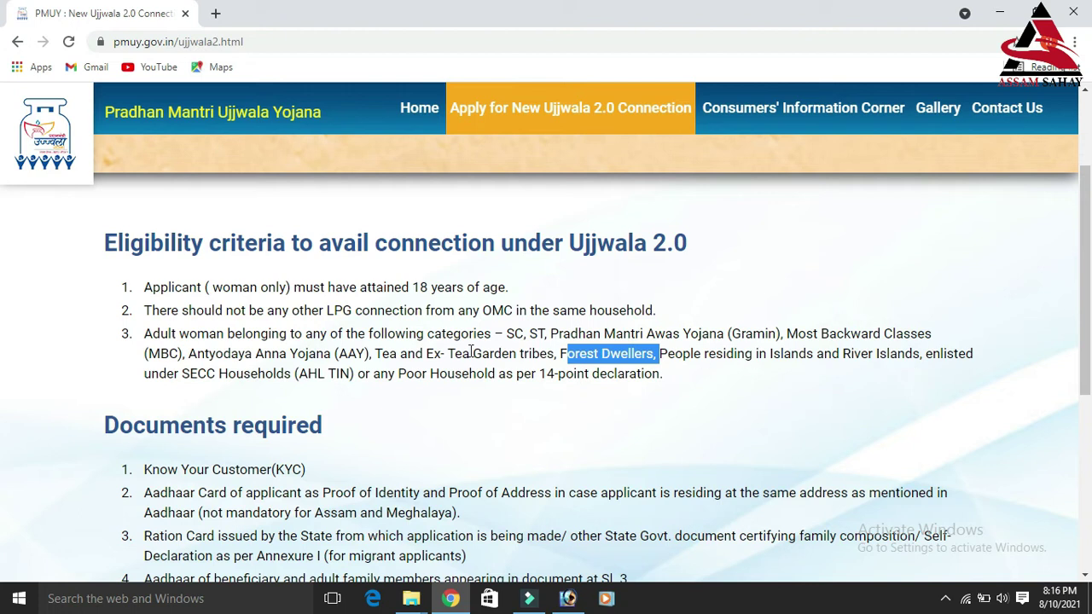
pyautogui.click(271, 375)
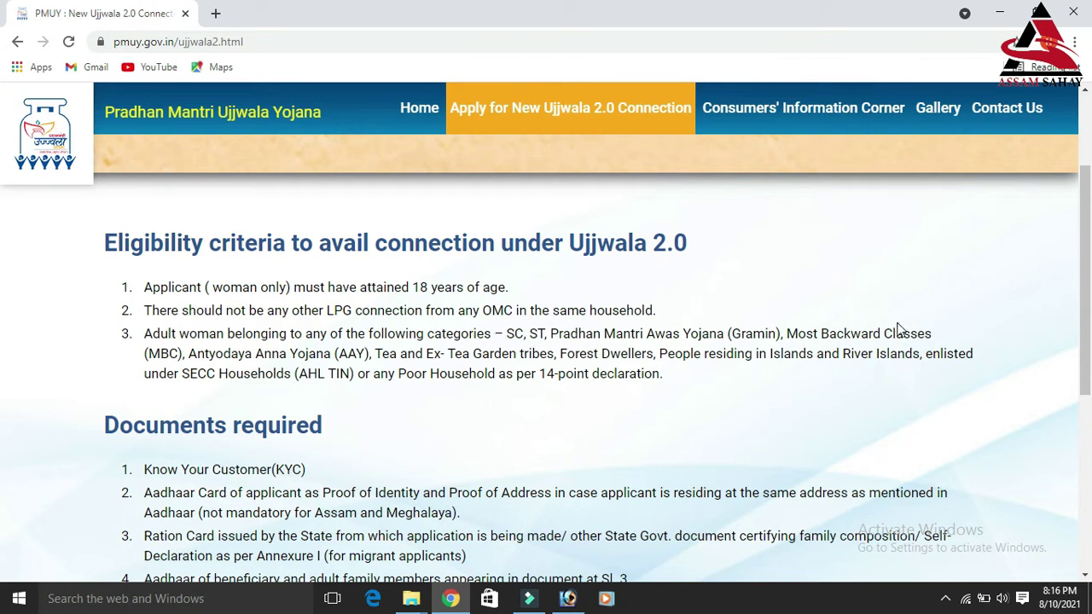
pyautogui.scroll(-2, 2, 324)
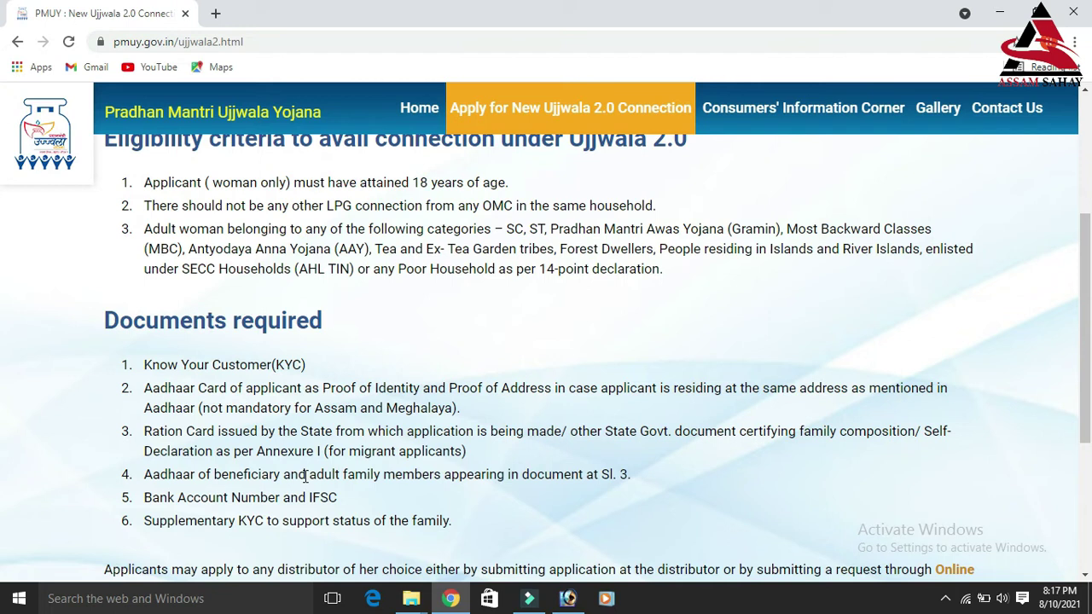
pyautogui.scroll(-1, 305, 476)
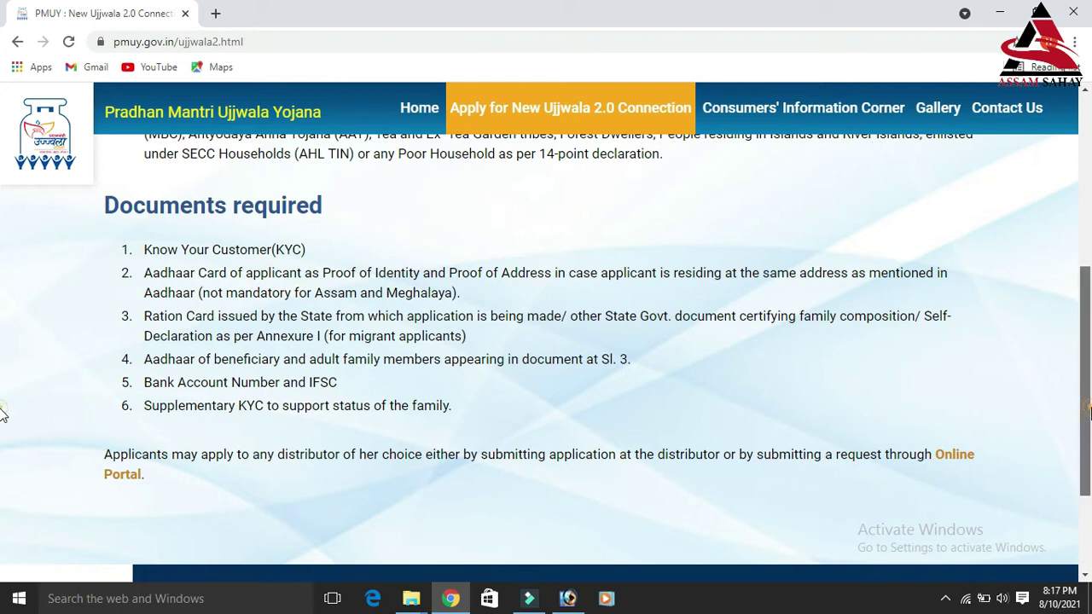
pyautogui.scroll(4, 1, 413)
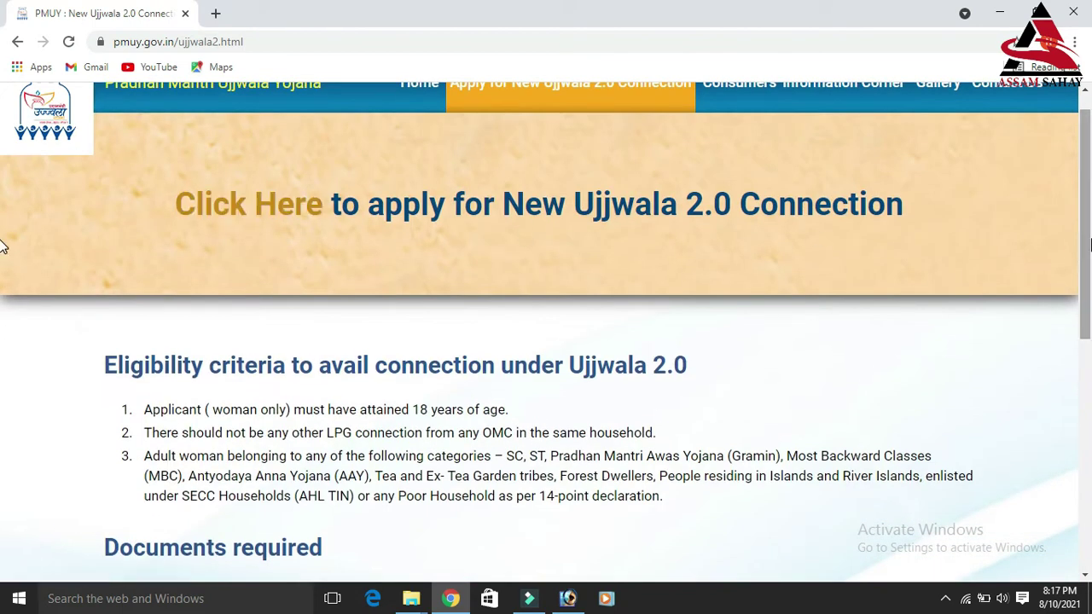
pyautogui.scroll(-1, 1, 245)
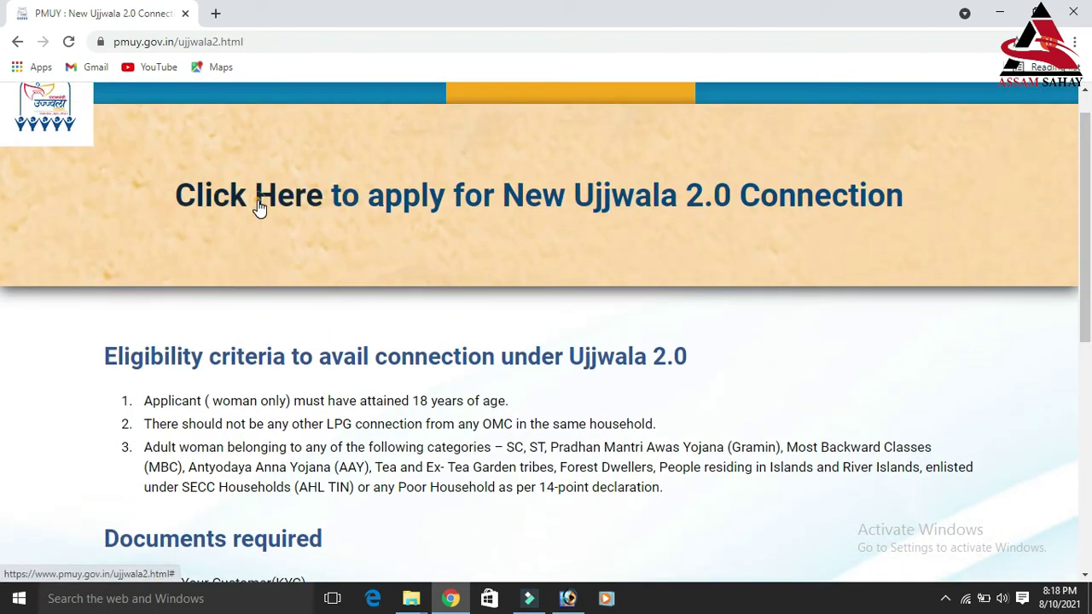
# - Bring up the Online Application popup and scroll it down to the HP Gas row
pyautogui.click(260, 208)
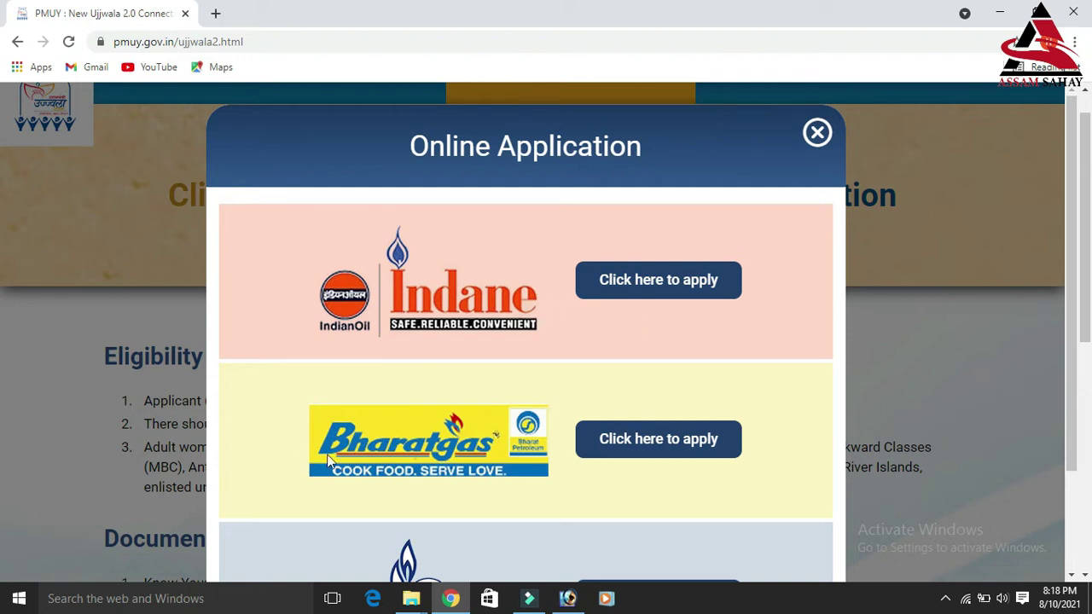
pyautogui.moveTo(1075, 319); pyautogui.dragTo(1088, 438)
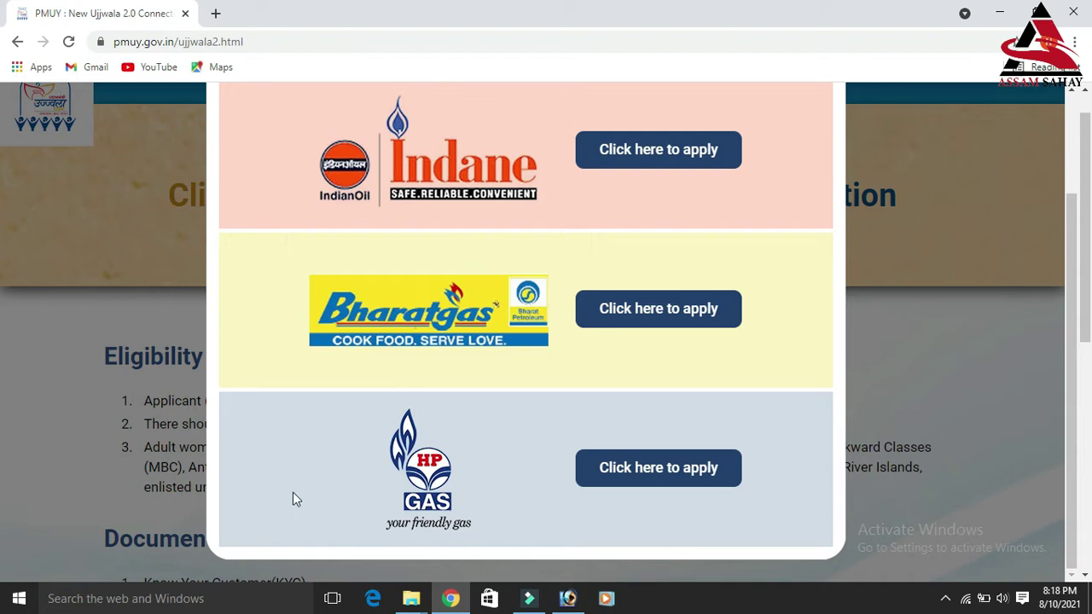
# - Start the HP Gas online application and open the Register for LPG connection form
pyautogui.click(632, 474)
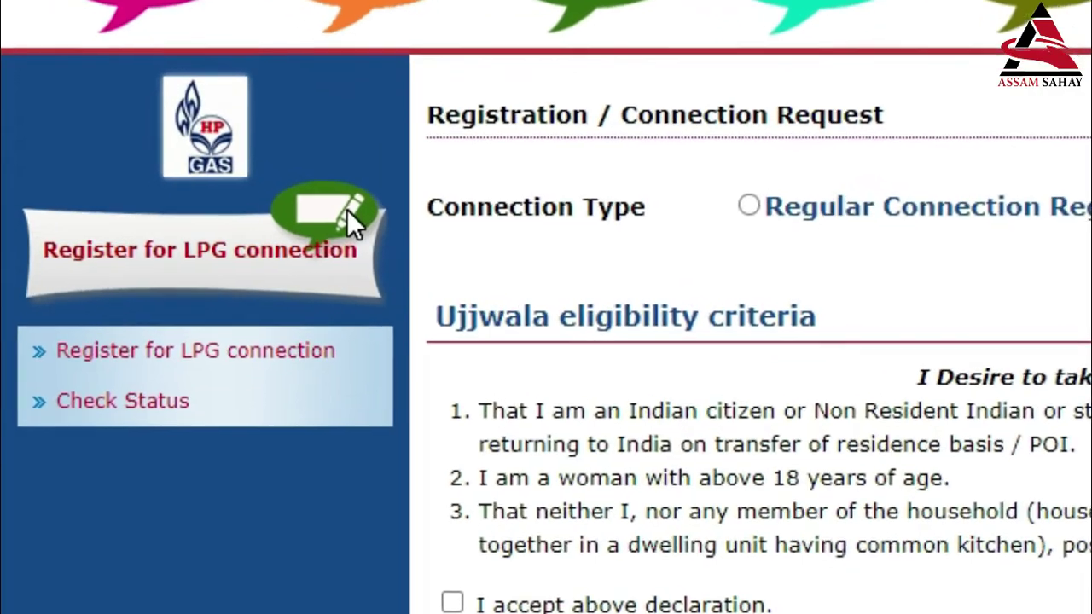
pyautogui.click(257, 220)
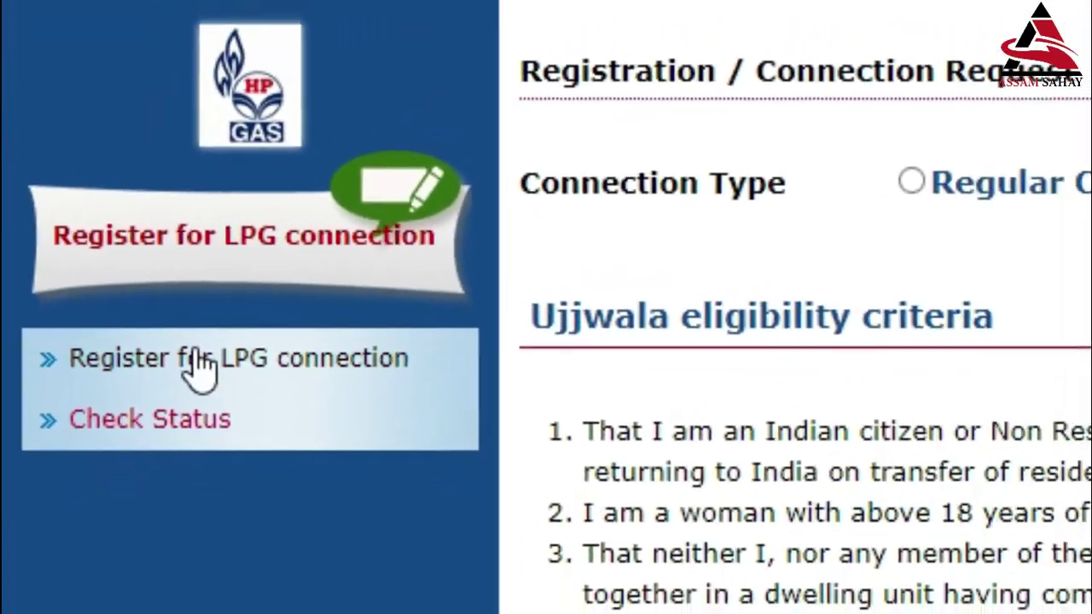
pyautogui.click(184, 366)
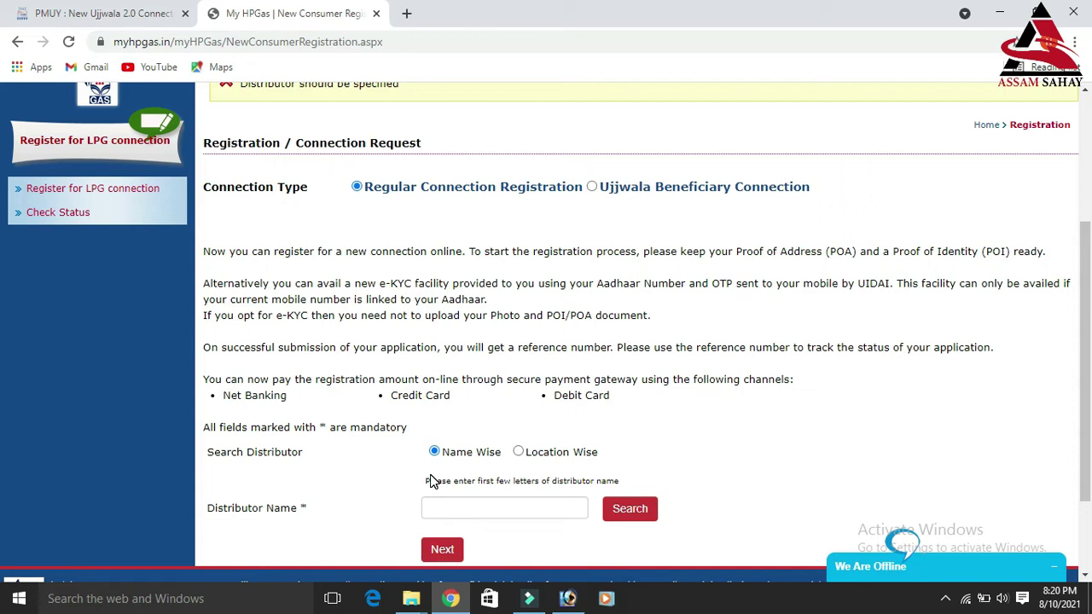
# - Search distributors by location, choosing Assam as state and JORHAT as district
pyautogui.click(517, 452)
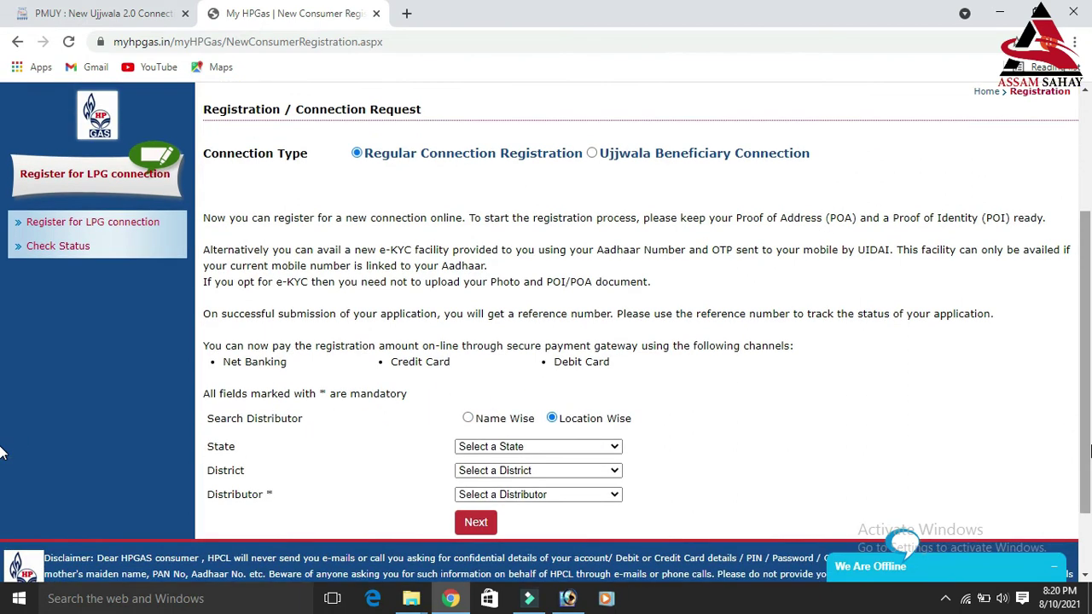
pyautogui.click(600, 448)
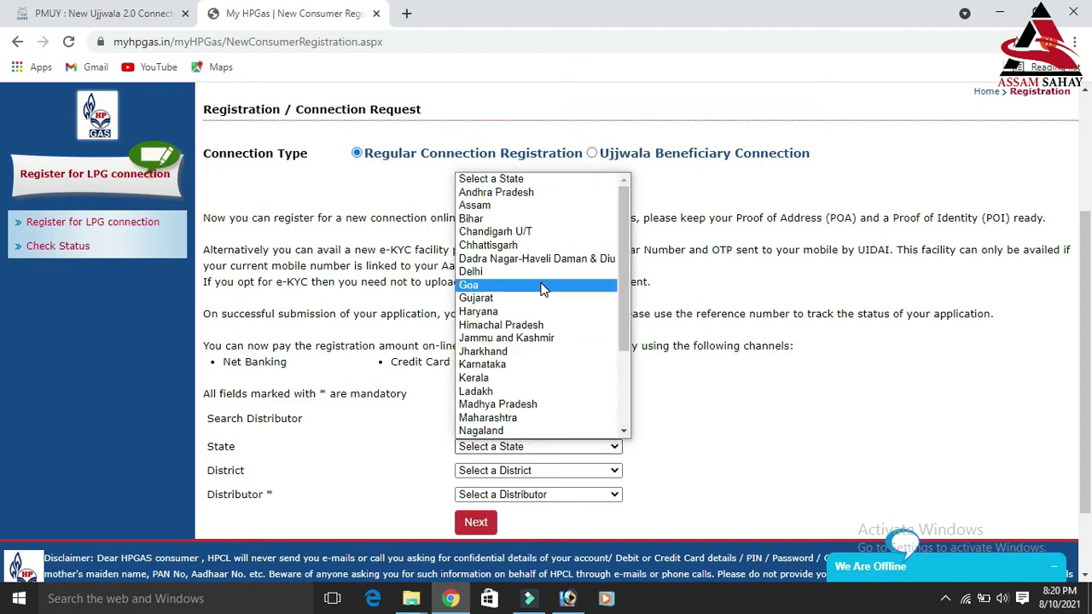
pyautogui.click(520, 207)
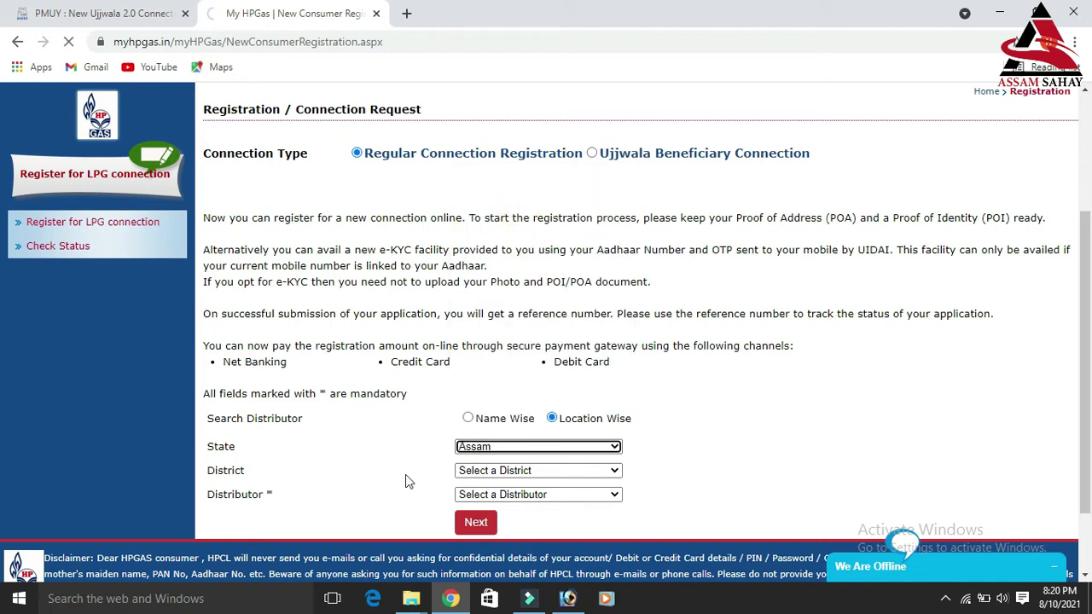
pyautogui.scroll(-3, 2, 341)
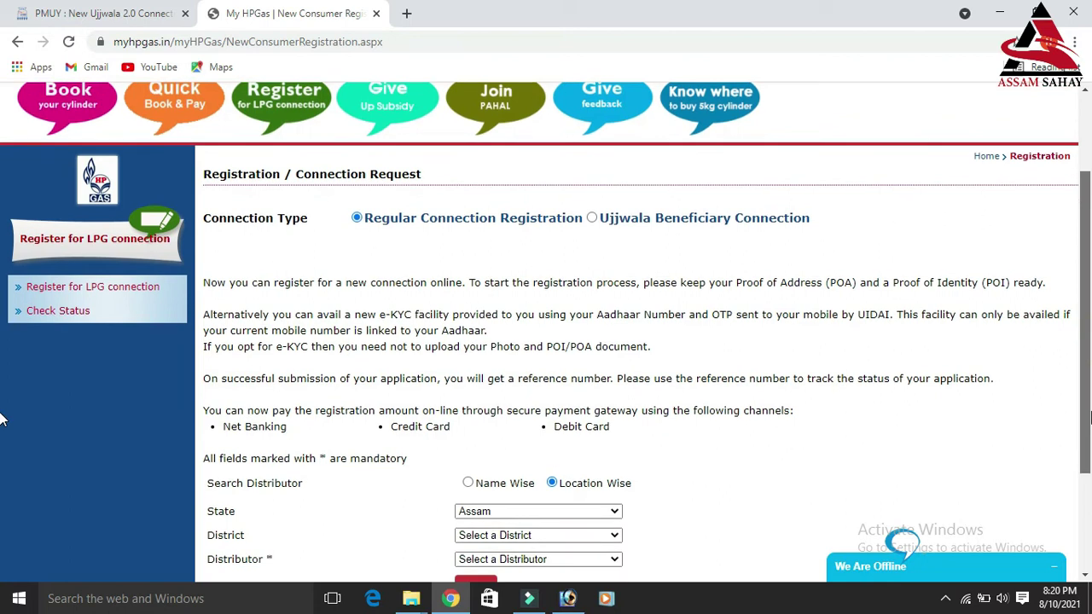
pyautogui.click(585, 512)
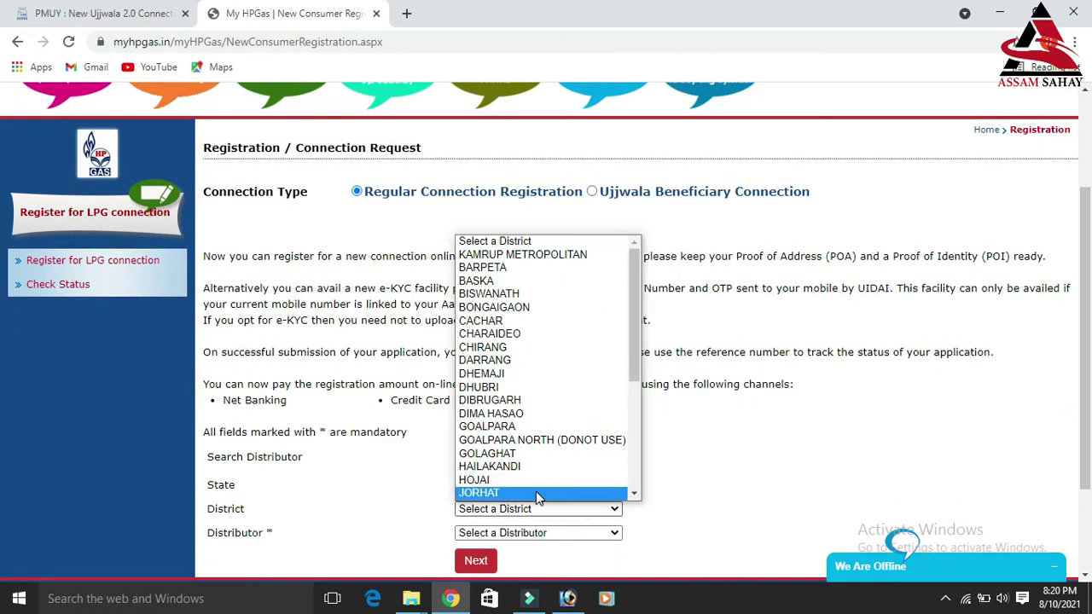
pyautogui.click(533, 493)
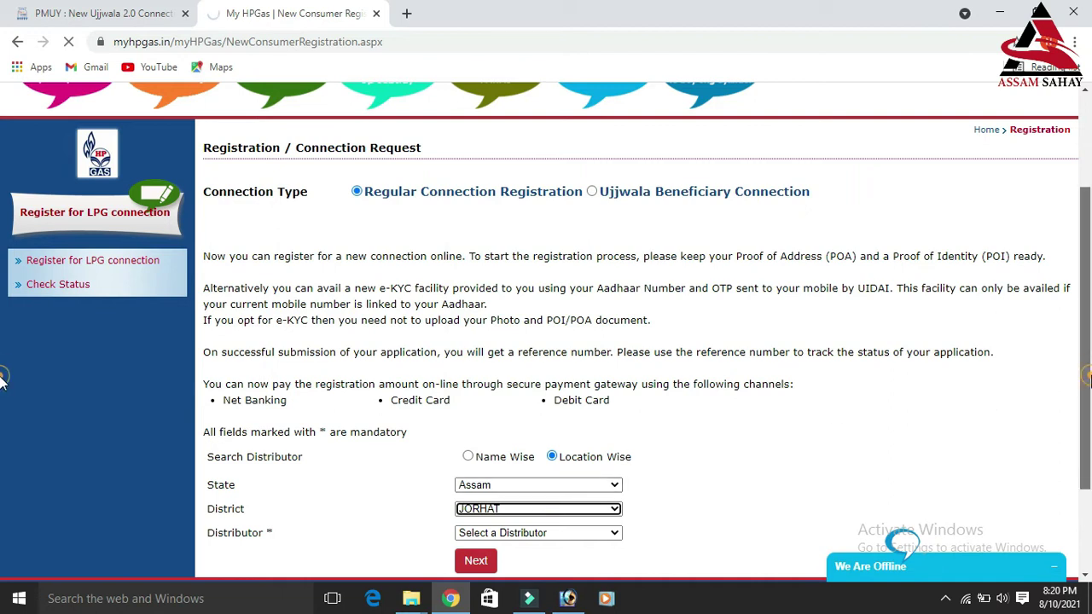
# - Select HP GAS POINT SERVICE as the distributor and continue to the full form
pyautogui.scroll(-1, 1, 420)
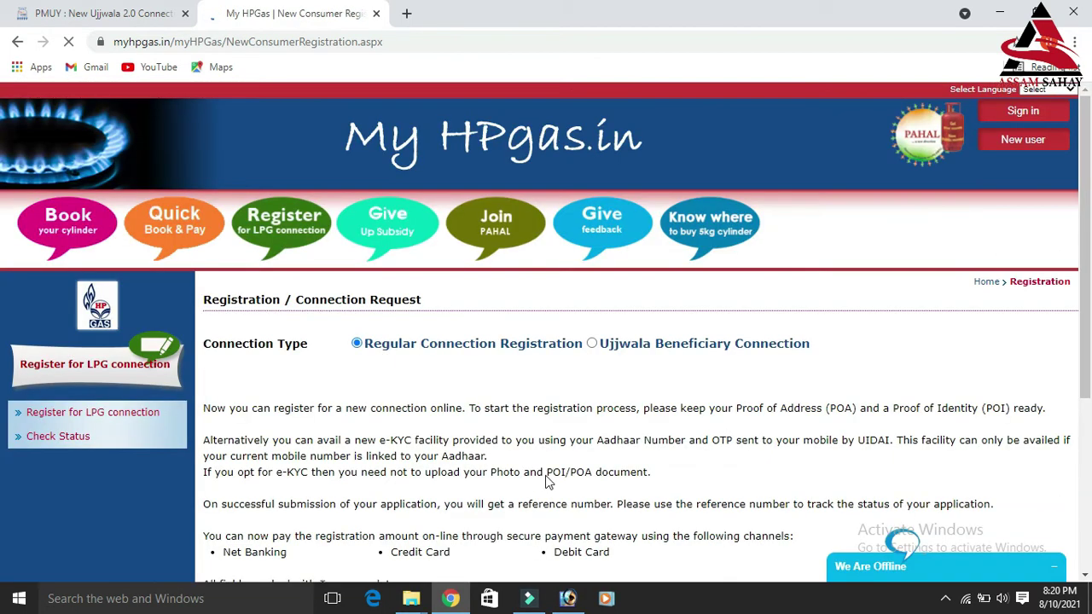
pyautogui.scroll(-3, 597, 384)
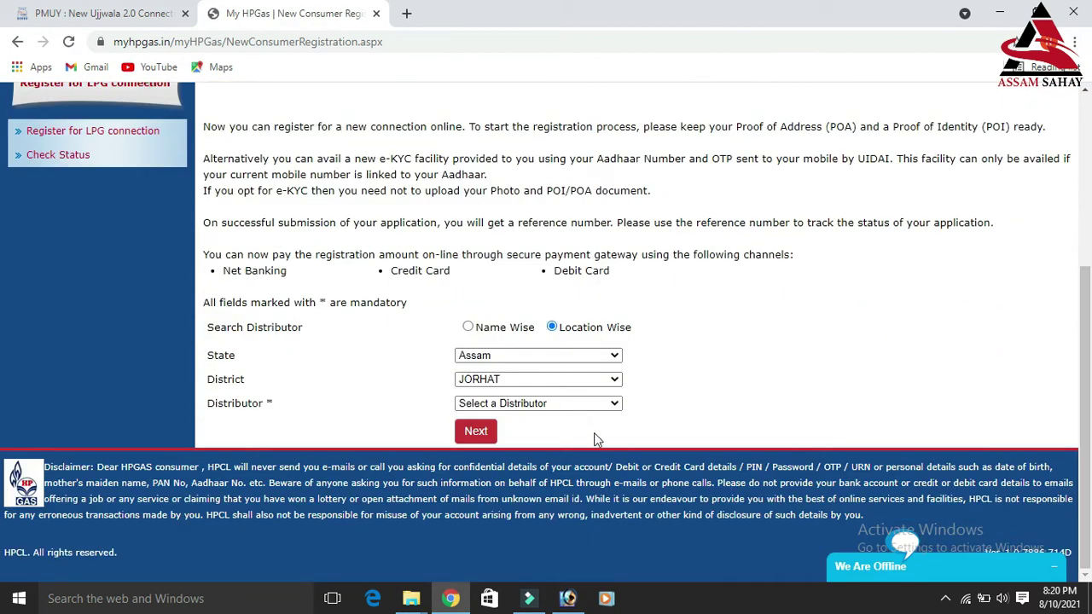
pyautogui.click(615, 403)
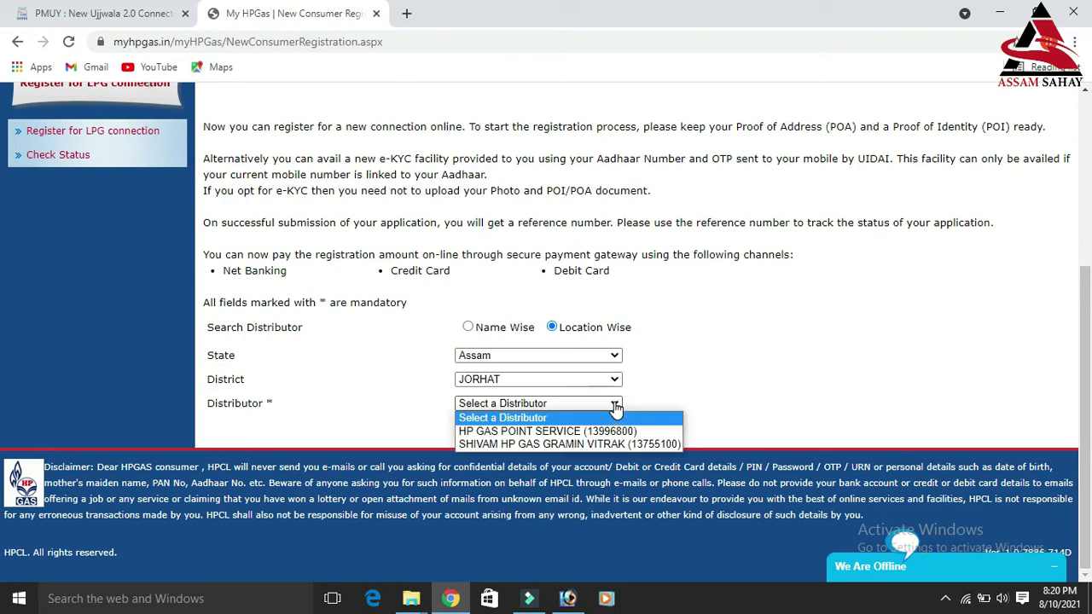
pyautogui.click(539, 432)
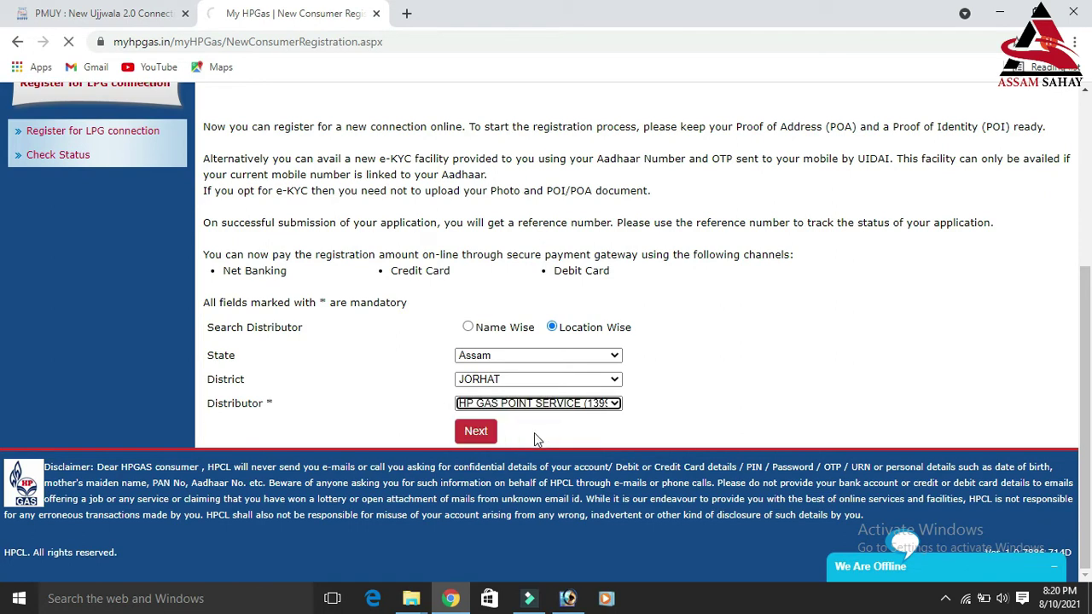
pyautogui.click(477, 433)
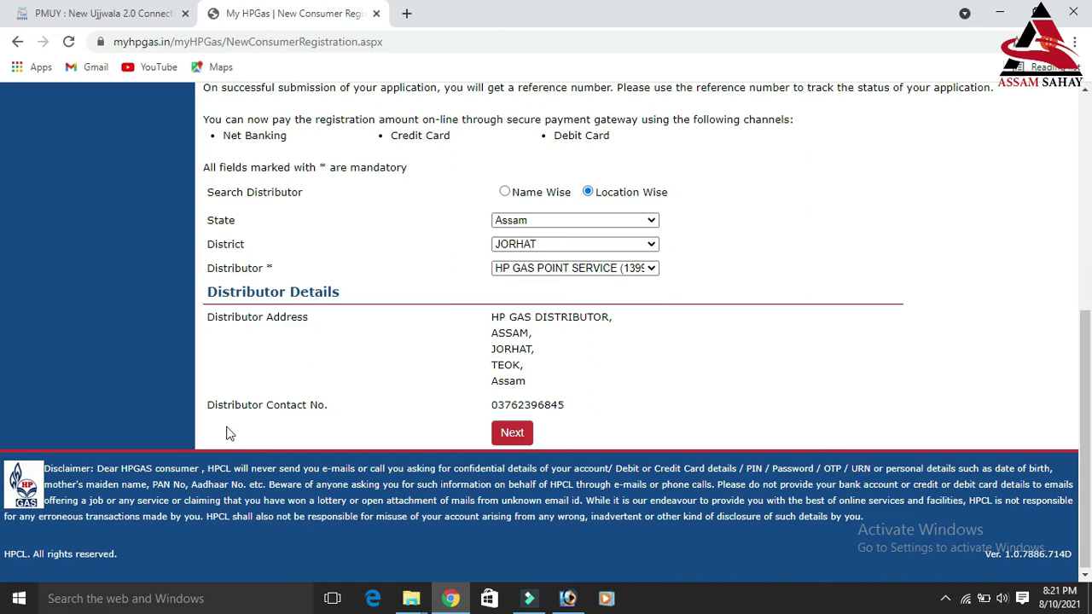
pyautogui.click(508, 435)
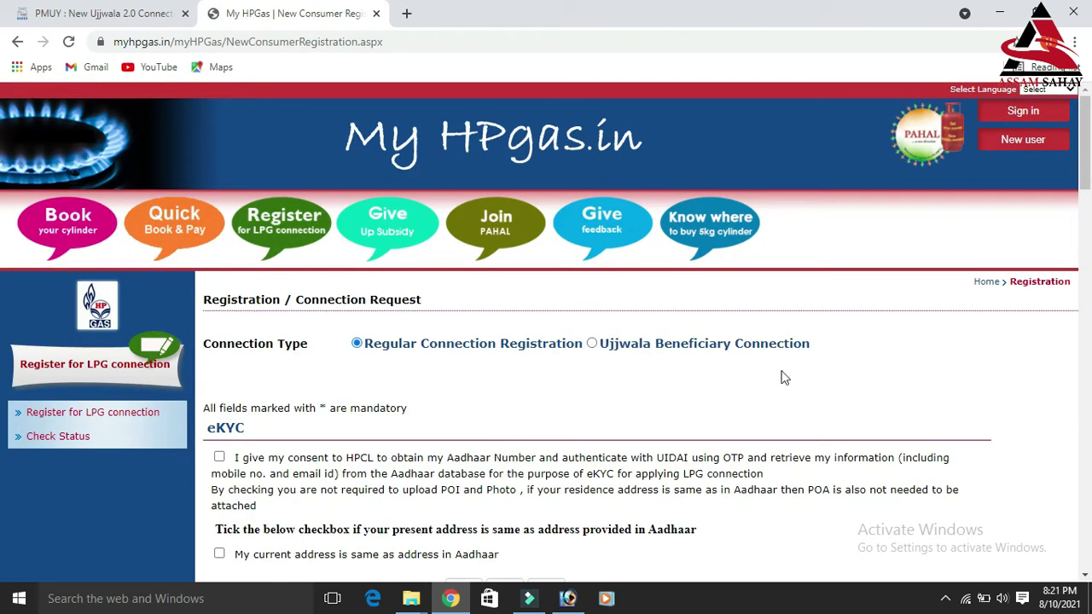
# - Scroll the form past the eKYC consent section to Your Details and Connection Address
pyautogui.scroll(-3, 3, 245)
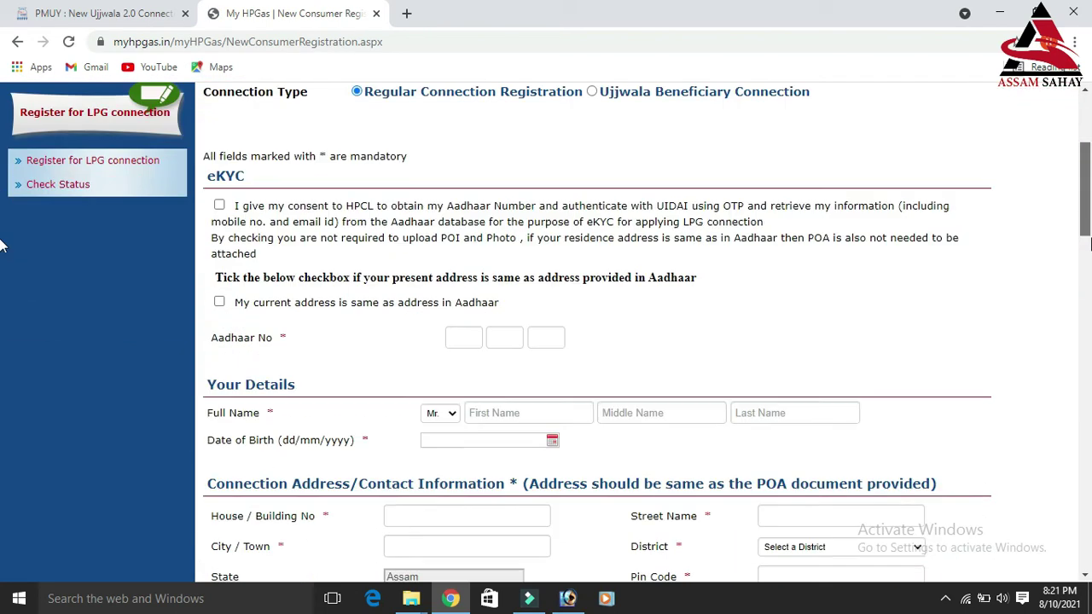
pyautogui.scroll(2, 3, 244)
pyautogui.moveTo(1088, 213)
pyautogui.mouseDown()
pyautogui.moveTo(1087, 400)
pyautogui.moveTo(1090, 175)
pyautogui.moveTo(1090, 199)
pyautogui.mouseUp()
pyautogui.moveTo(1085, 189); pyautogui.dragTo(1088, 160)
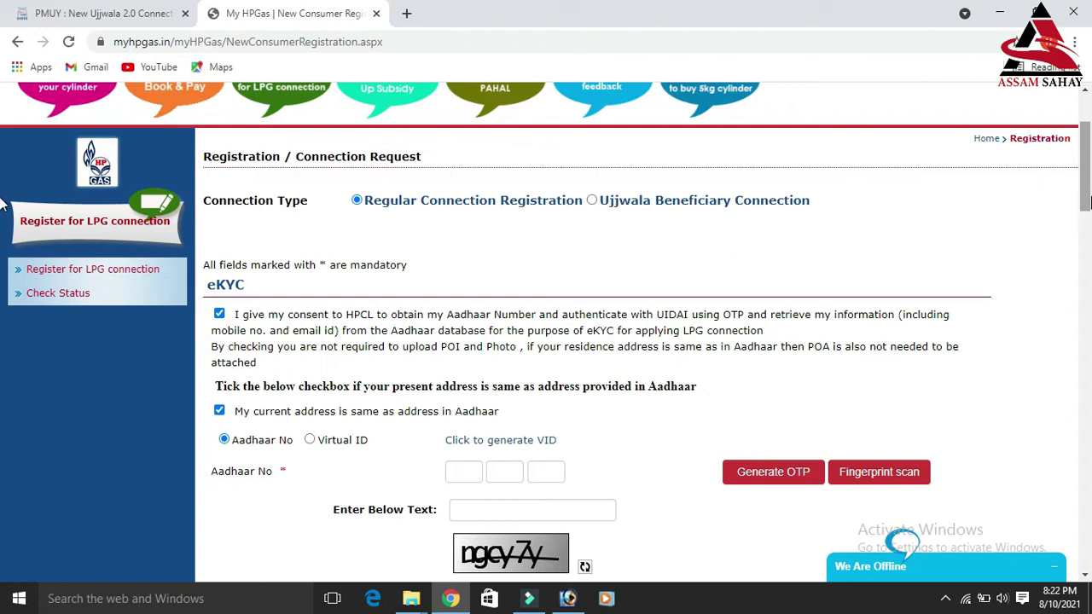
pyautogui.moveTo(1088, 197); pyautogui.dragTo(1089, 247)
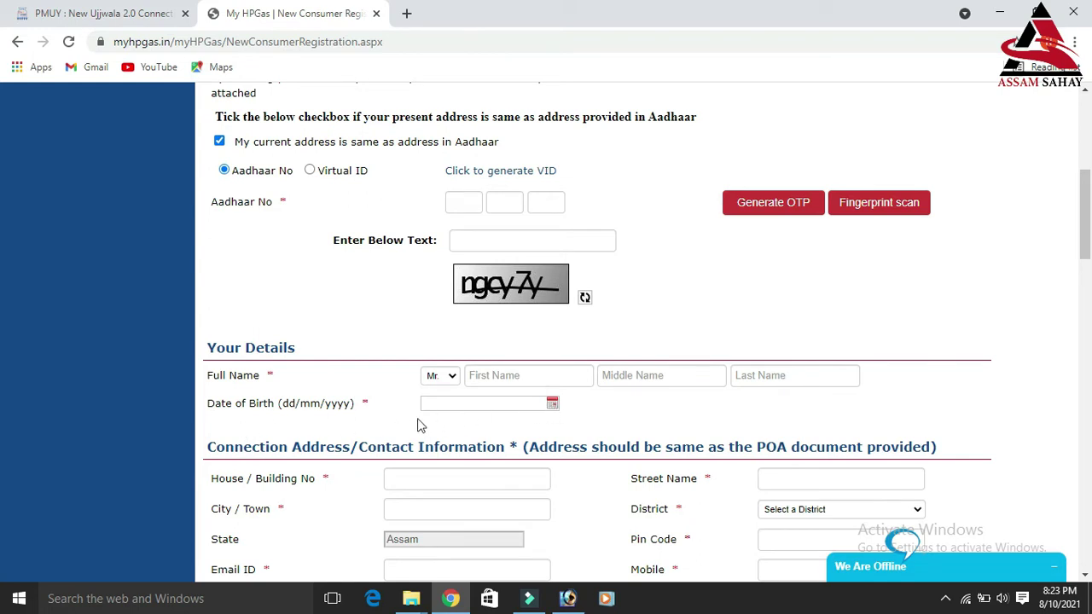
pyautogui.moveTo(1085, 237); pyautogui.dragTo(1085, 293)
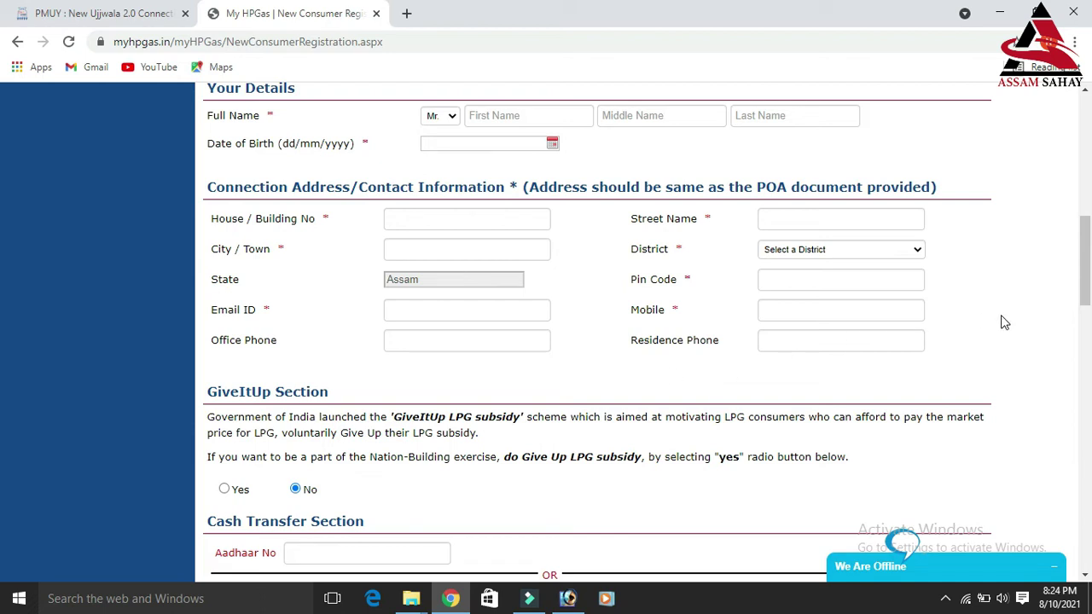
pyautogui.click(1085, 278)
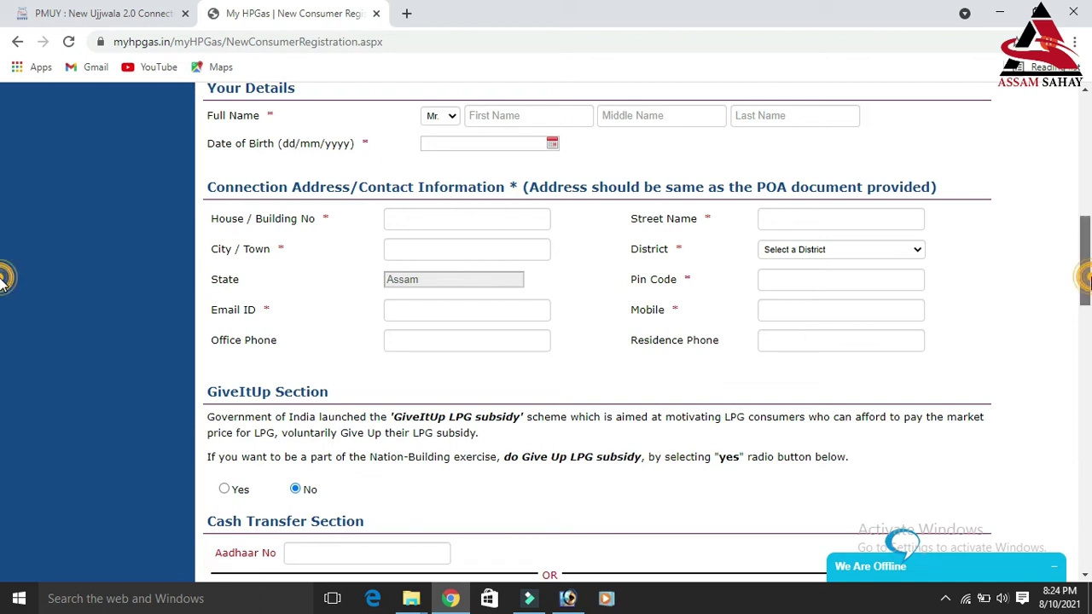
pyautogui.scroll(-3, 3, 281)
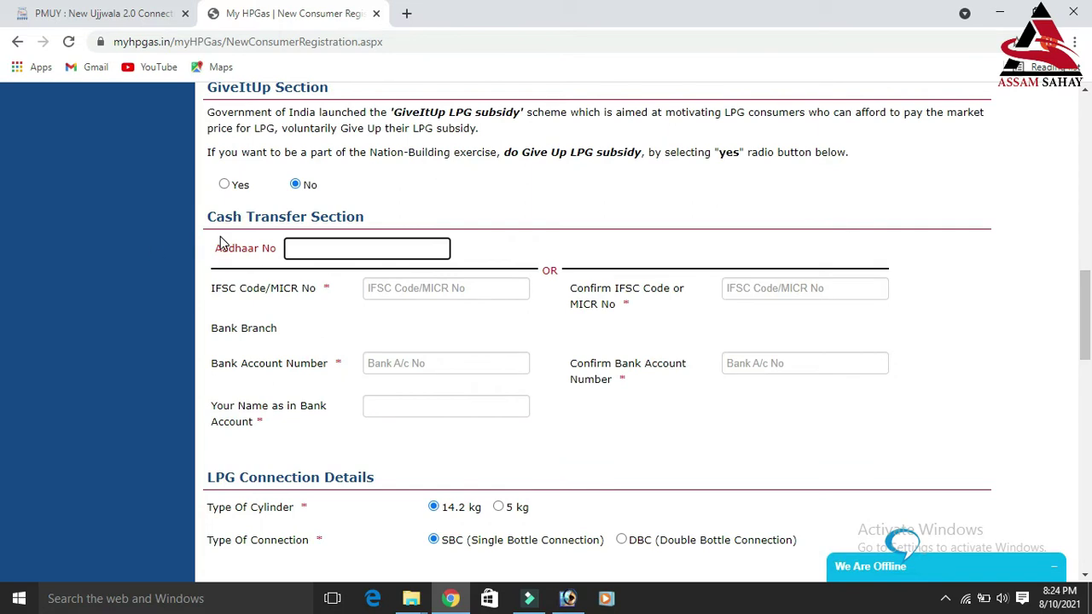
pyautogui.press('Tab')
pyautogui.click(324, 247)
pyautogui.click(410, 291)
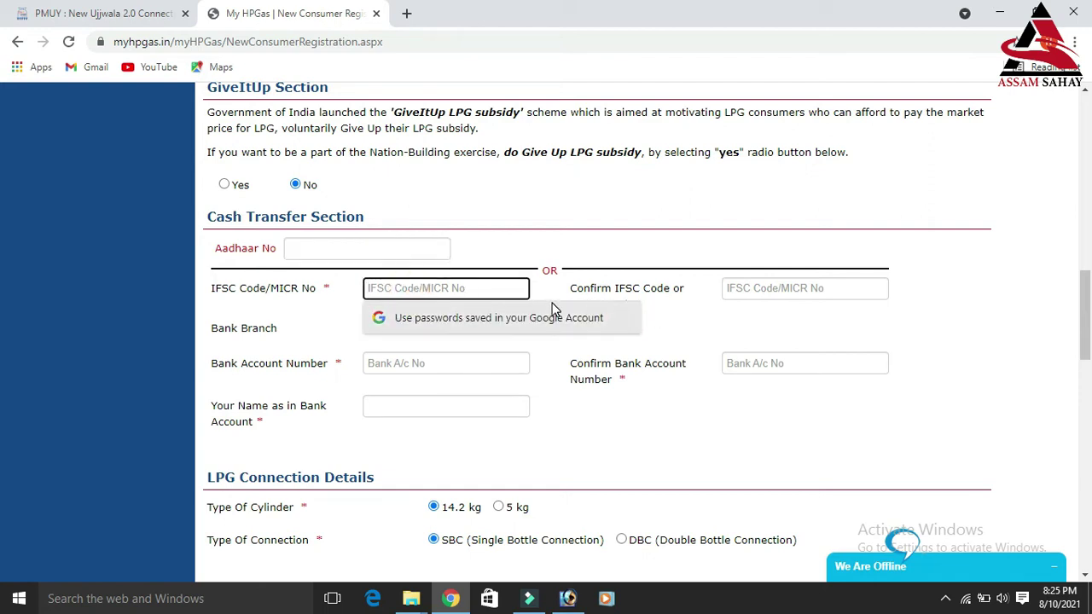
pyautogui.click(770, 288)
pyautogui.click(400, 363)
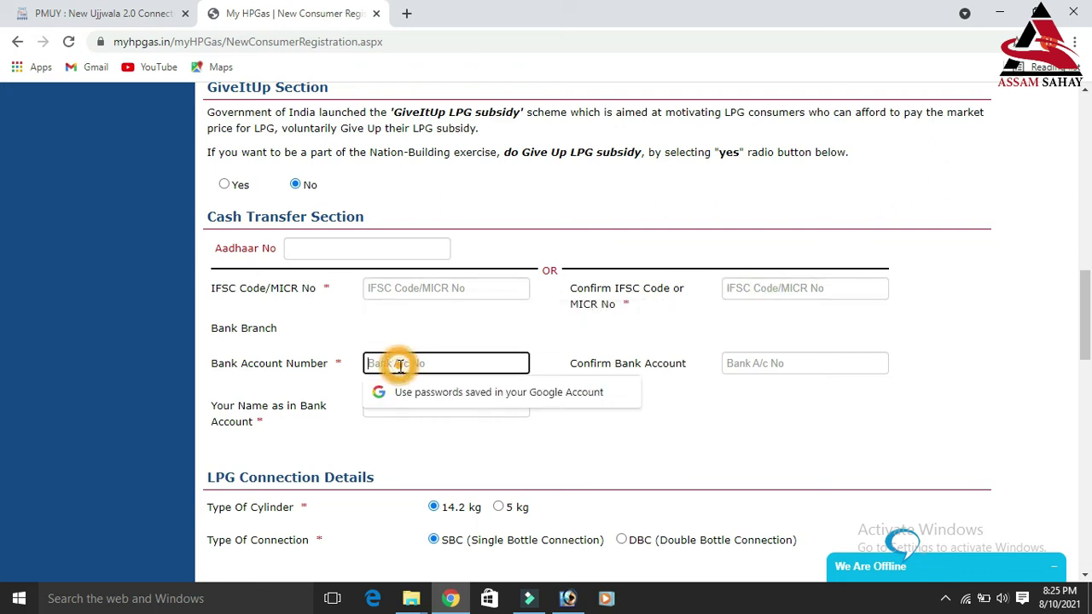
pyautogui.click(763, 366)
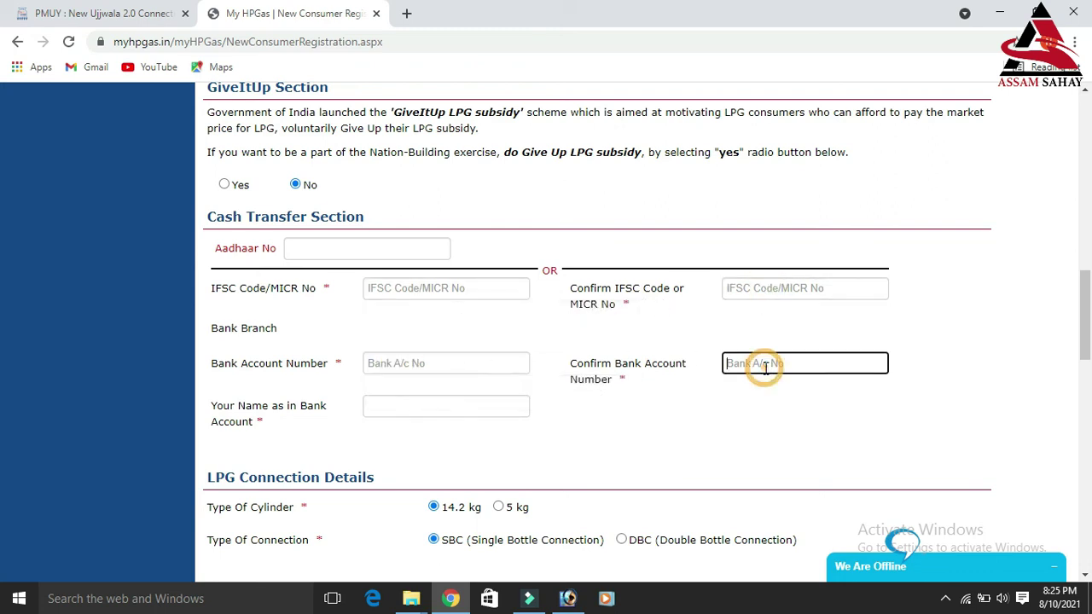
pyautogui.click(396, 412)
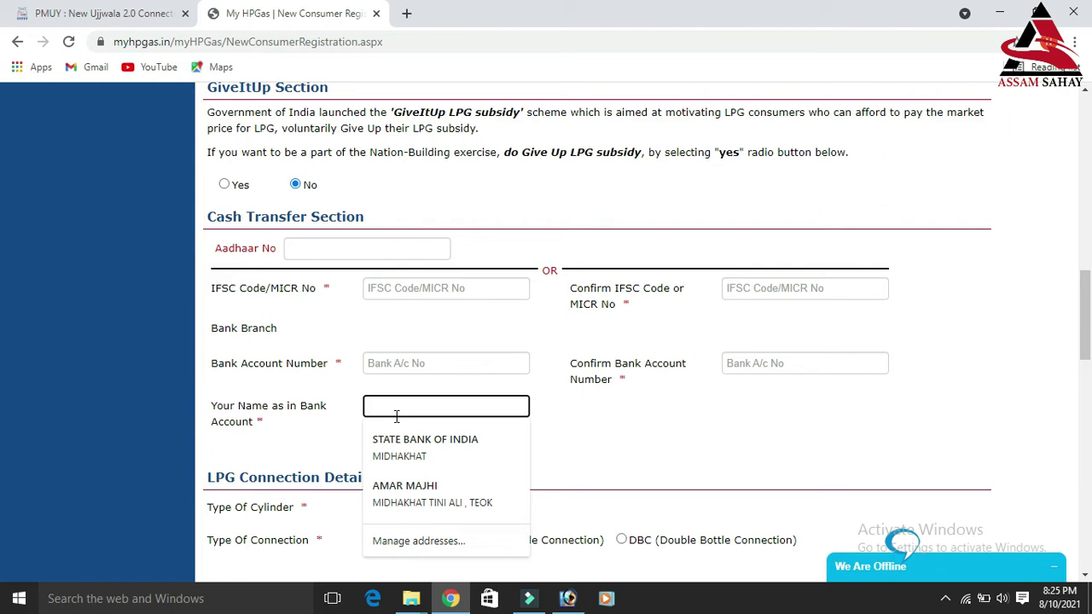
pyautogui.scroll(-2, 1086, 335)
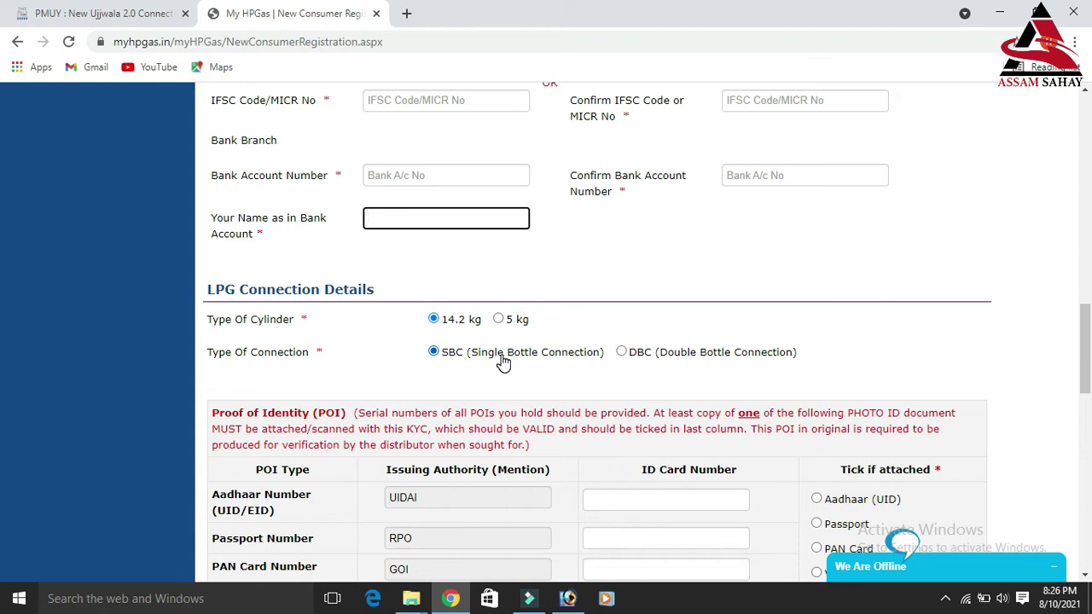
# - Scroll down to the identity proof, address proof and photo uploads and the Declaration
pyautogui.scroll(-2, 503, 363)
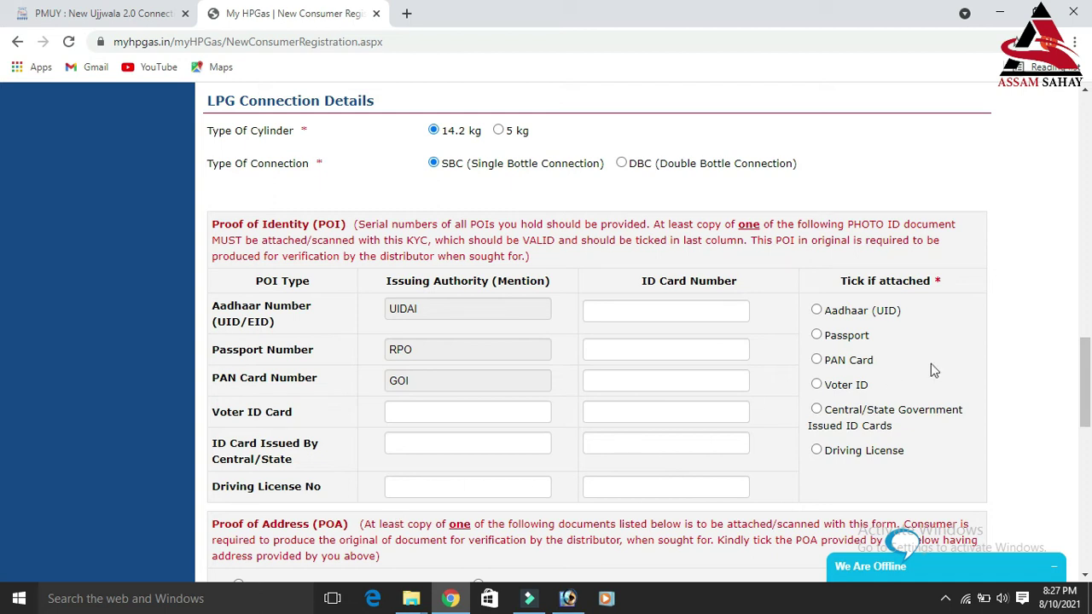
pyautogui.scroll(1, 933, 370)
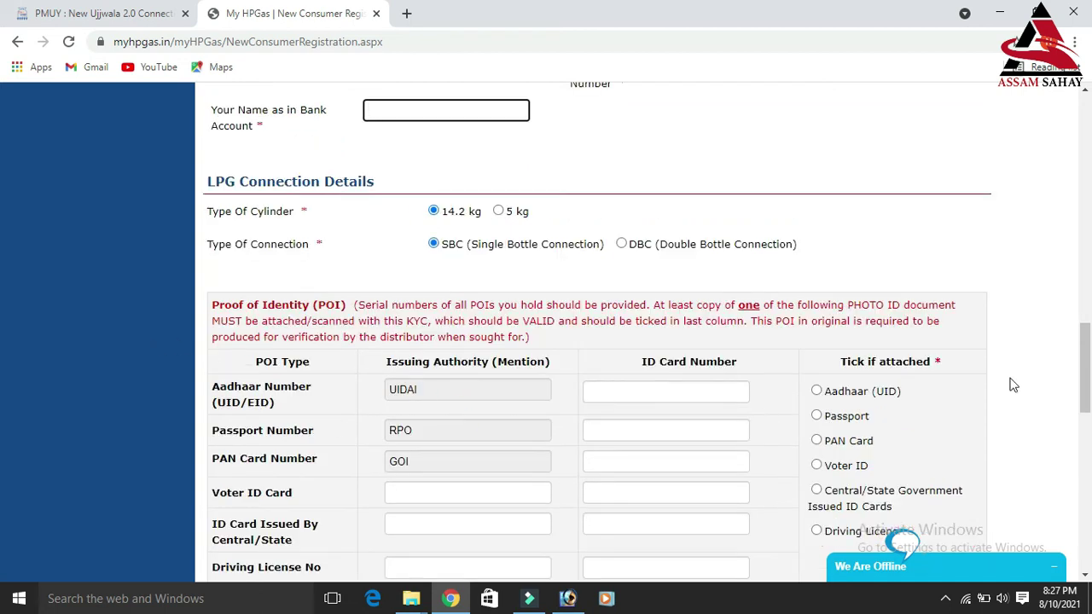
pyautogui.moveTo(1086, 381); pyautogui.dragTo(1088, 455)
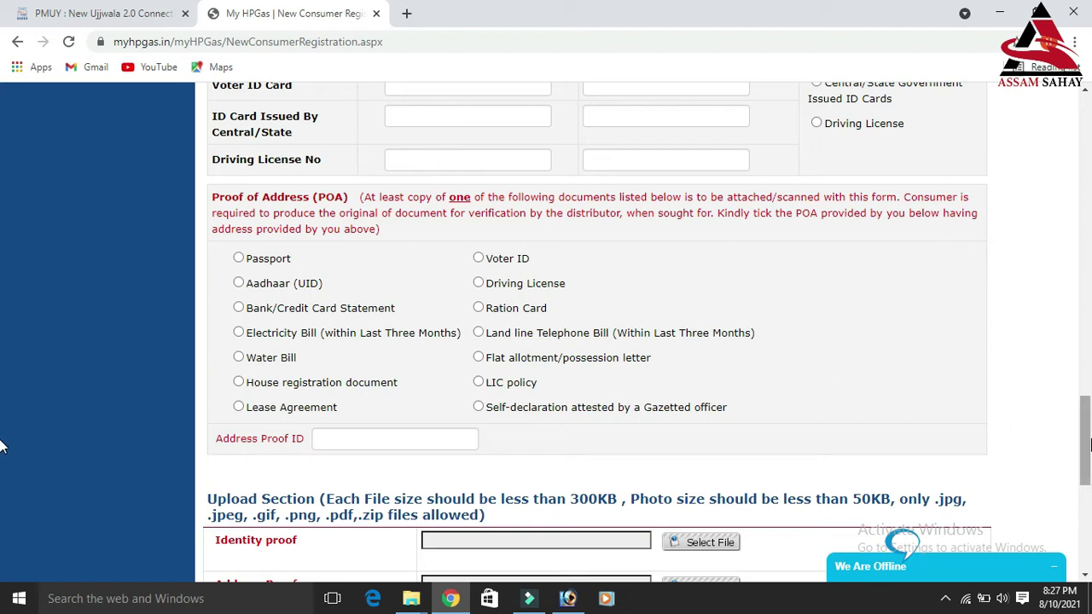
pyautogui.scroll(-3, 1088, 442)
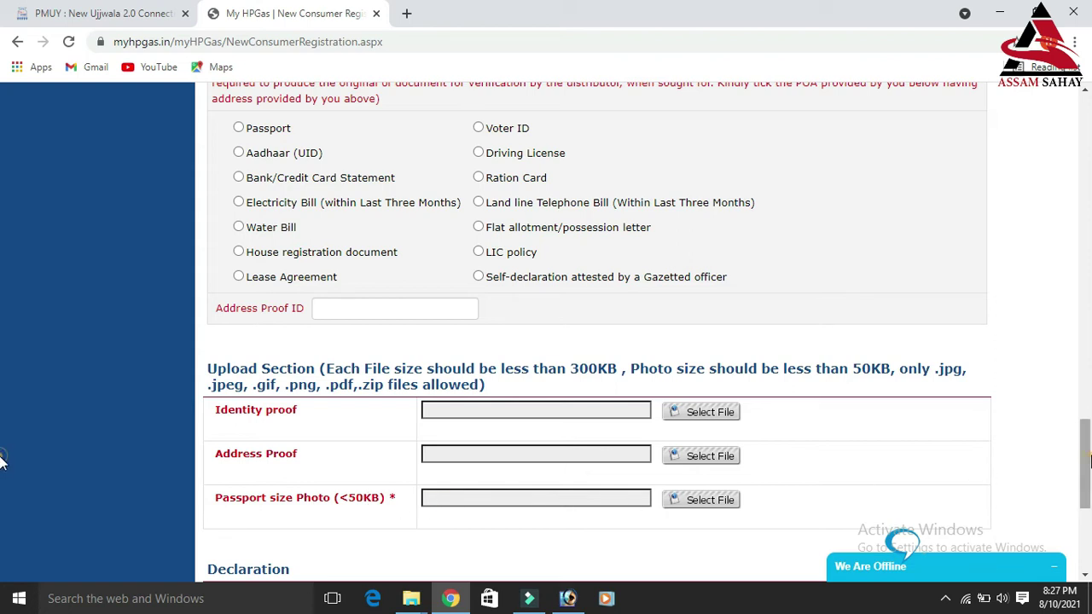
pyautogui.scroll(-4, 0, 487)
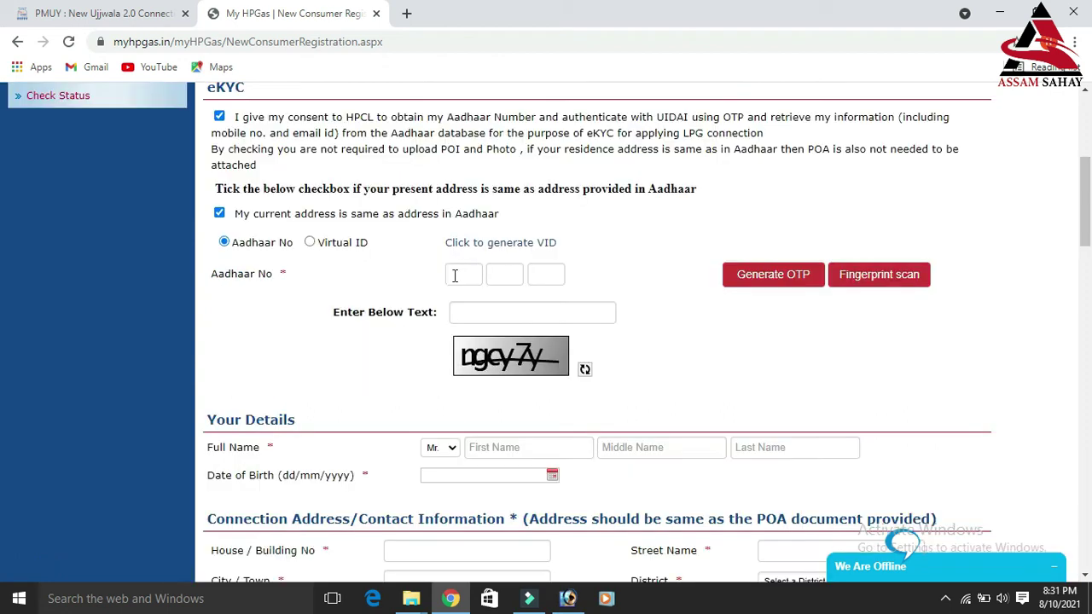
# - Enter the applicant's Aadhaar number and captcha, then request an OTP
pyautogui.click(453, 273)
pyautogui.click(490, 315)
pyautogui.click(742, 274)
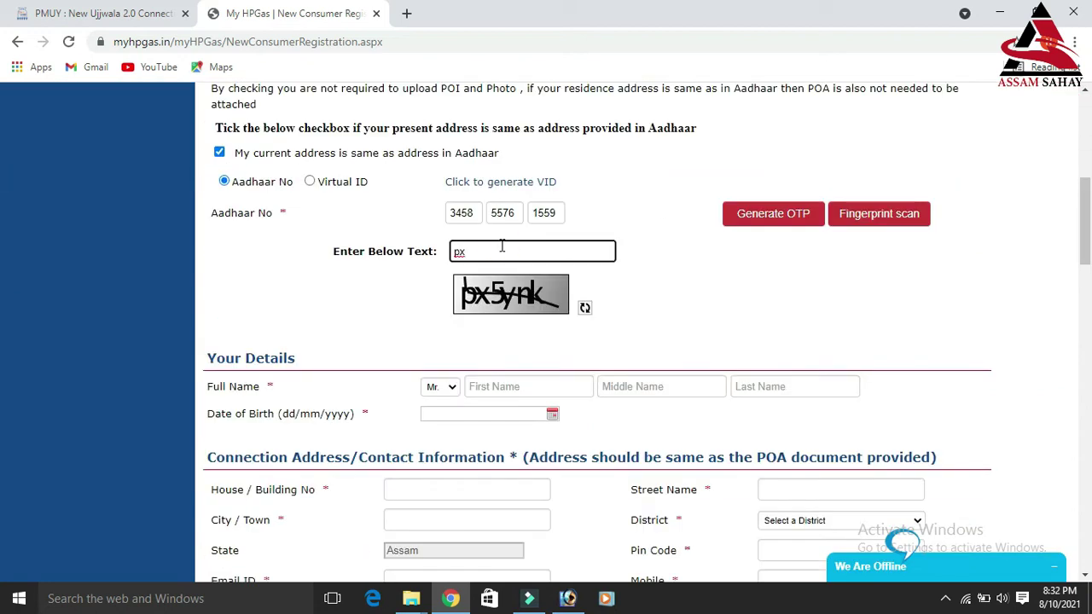
pyautogui.click(751, 215)
# - Enter the received OTP and fetch the applicant's details from UIDAI
pyautogui.scroll(-2, 470, 273)
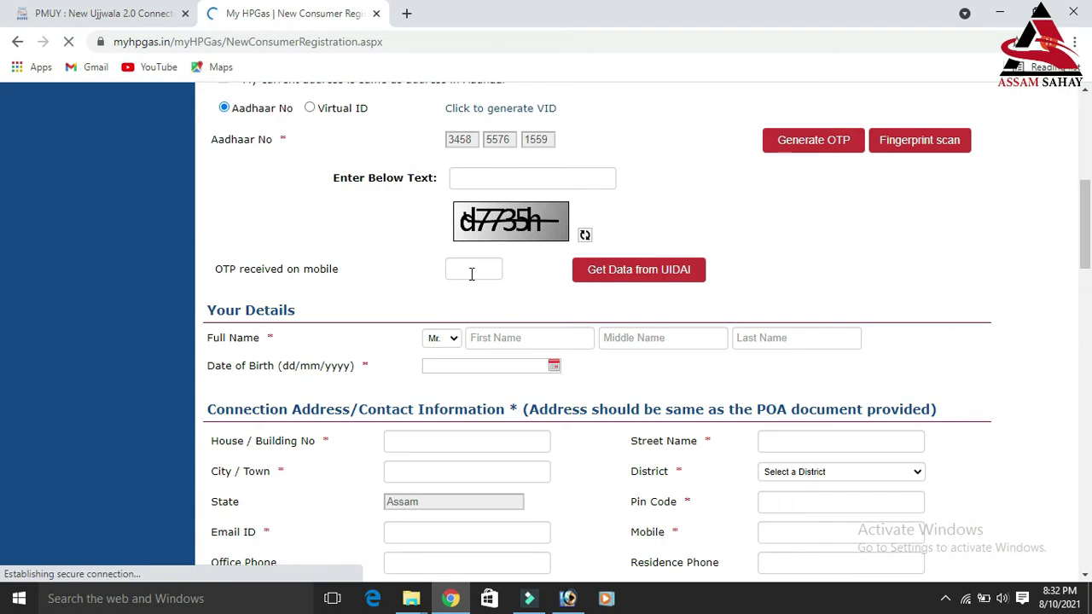
pyautogui.click(470, 274)
pyautogui.click(638, 269)
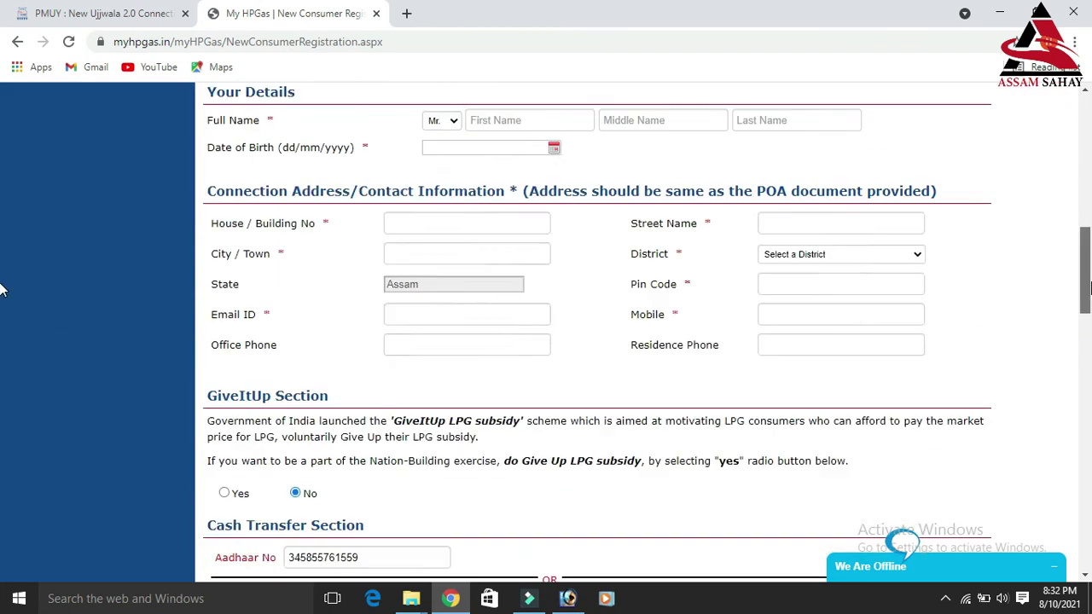
pyautogui.scroll(2, 512, 290)
# - Set the title to Mrs and enter the applicant's first and last name
pyautogui.click(482, 316)
pyautogui.click(482, 317)
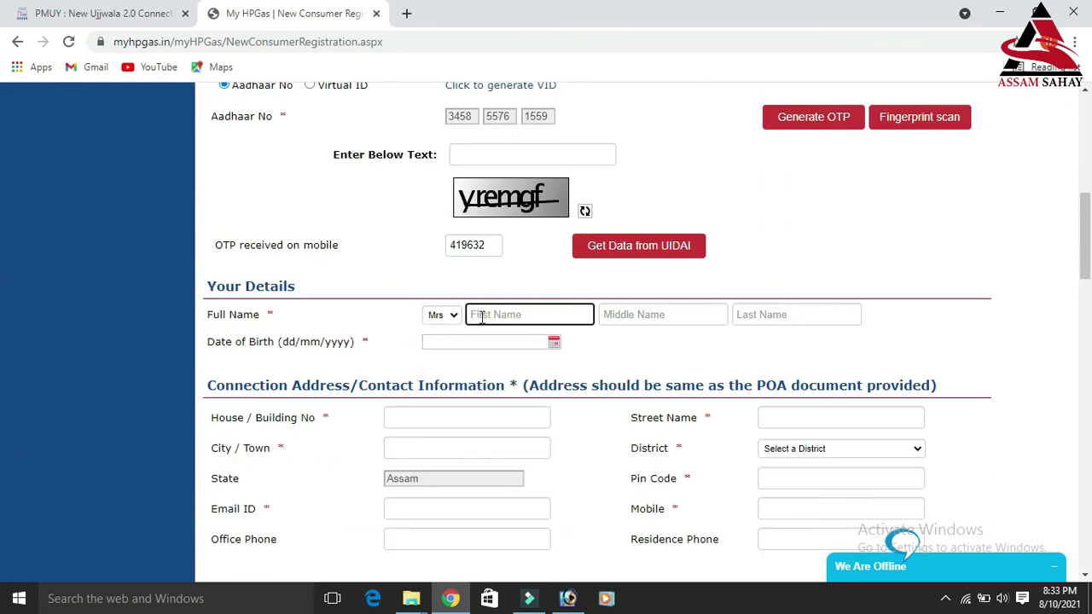
pyautogui.press('Tab')
pyautogui.press('Tab')
# - Set the date of birth in the calendar to January 1981
pyautogui.click(524, 342)
pyautogui.click(434, 361)
pyautogui.click(434, 361)
pyautogui.click(434, 360)
pyautogui.click(446, 393)
pyautogui.click(432, 360)
pyautogui.click(432, 360)
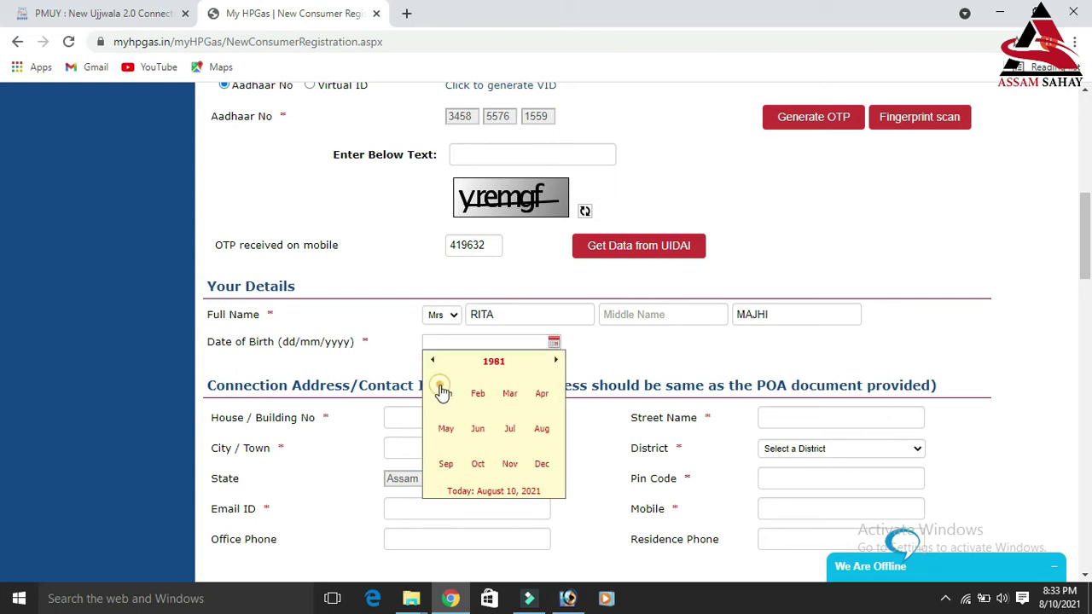
pyautogui.click(442, 391)
# - Fill in the house number, street, city, JORHAT district and pin code of the connection address
pyautogui.click(484, 418)
pyautogui.press('Tab')
pyautogui.tripleClick(470, 419)
pyautogui.click(469, 441)
pyautogui.write('JOR')
pyautogui.press('BackSpace')
pyautogui.press('BackSpace')
pyautogui.press('BackSpace')
pyautogui.press('Tab')
pyautogui.press('j')
pyautogui.press('Tab')
# - Enter the applicant's e-mail address and mobile number
pyautogui.press('Tab')
pyautogui.write('2')
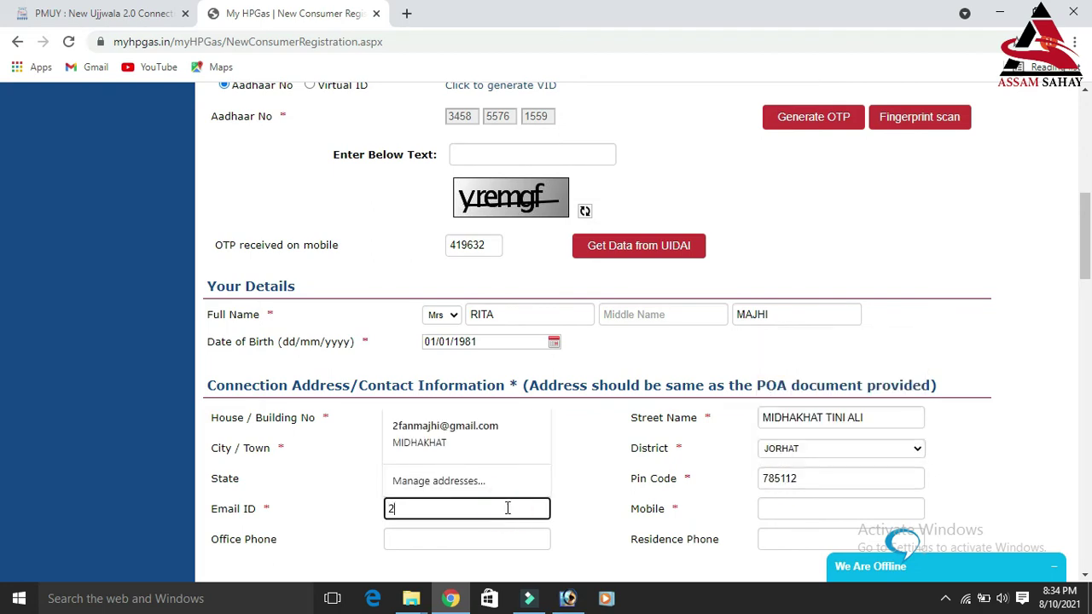
pyautogui.click(772, 505)
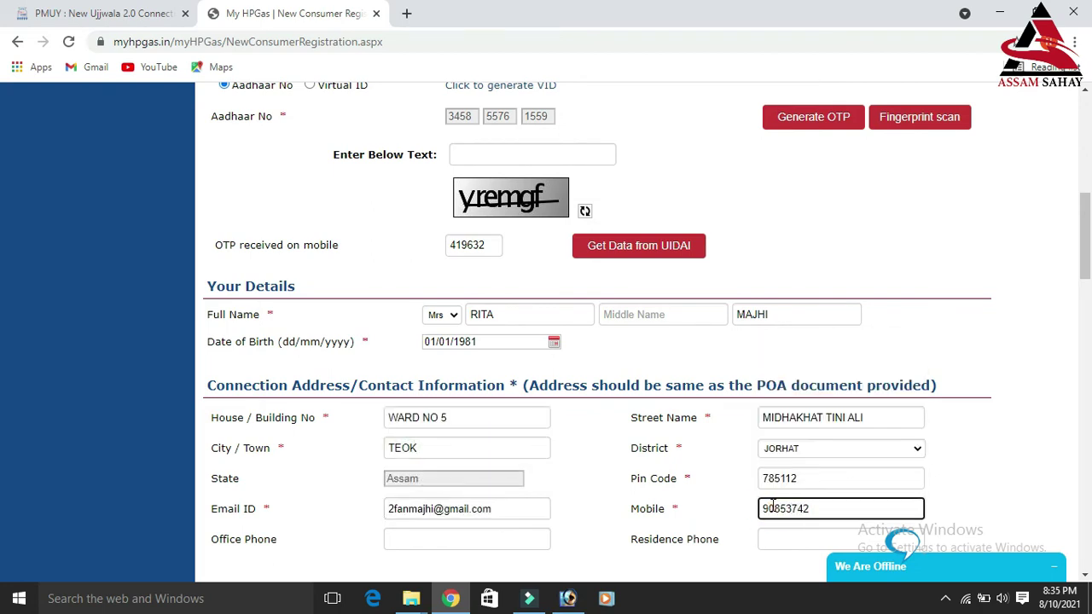
pyautogui.scroll(-7, 310, 302)
# - Enter IFSC code UTIB0BDAQ91 and confirm it in the Confirm IFSC field
pyautogui.click(457, 272)
pyautogui.hotkey('ctrl', 'v')
pyautogui.click(732, 272)
pyautogui.write('UTIB0BDAQ91')
# - Enter and confirm the bank account number, then type the account holder's name
pyautogui.click(499, 347)
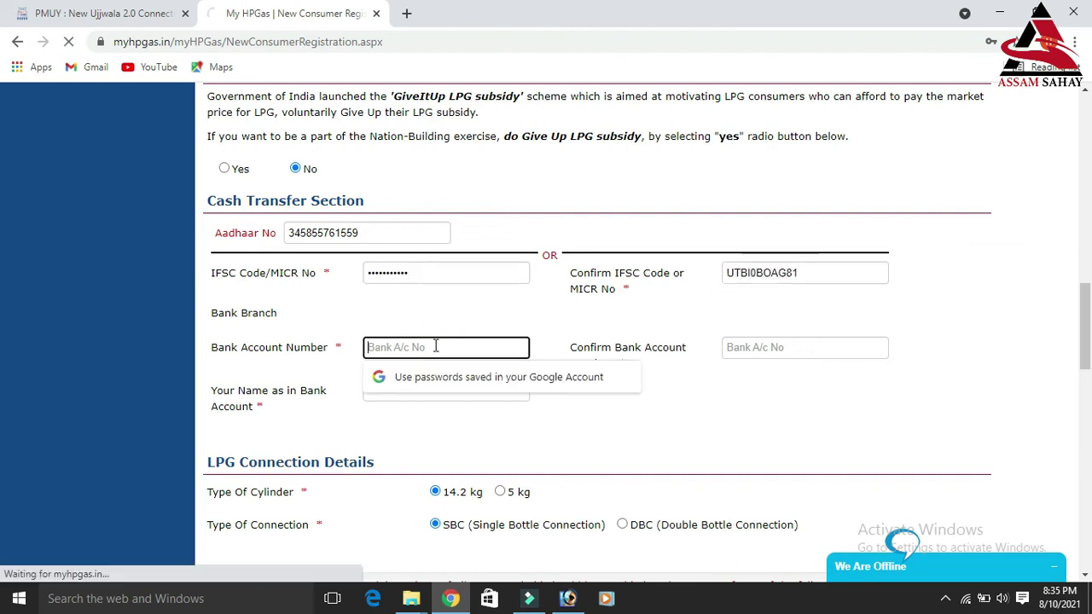
pyautogui.scroll(5, 3, 267)
pyautogui.scroll(-5, 3, 267)
pyautogui.click(487, 397)
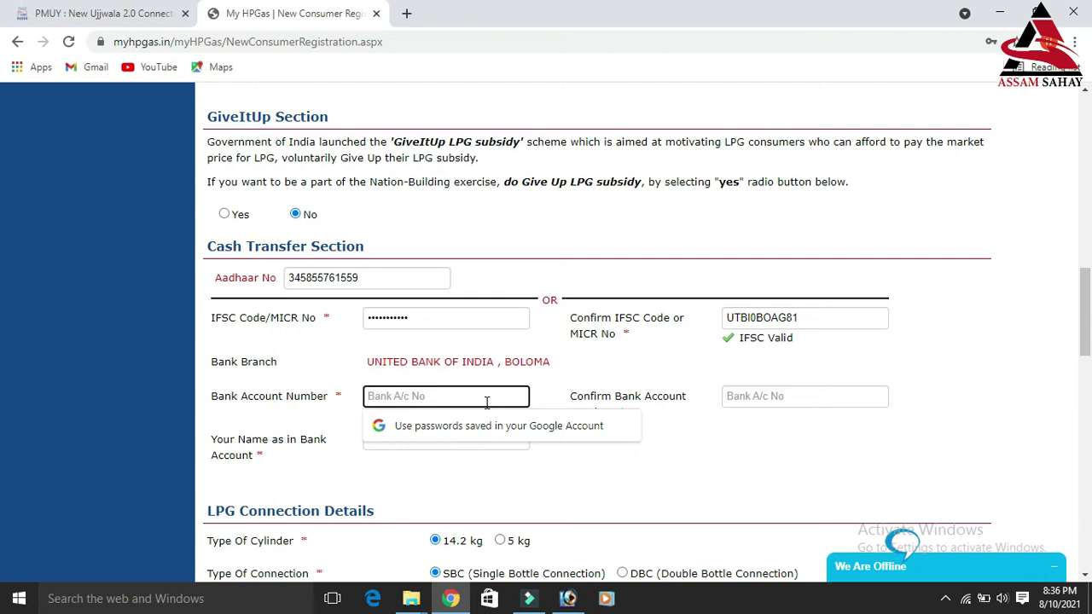
pyautogui.write('••••••')
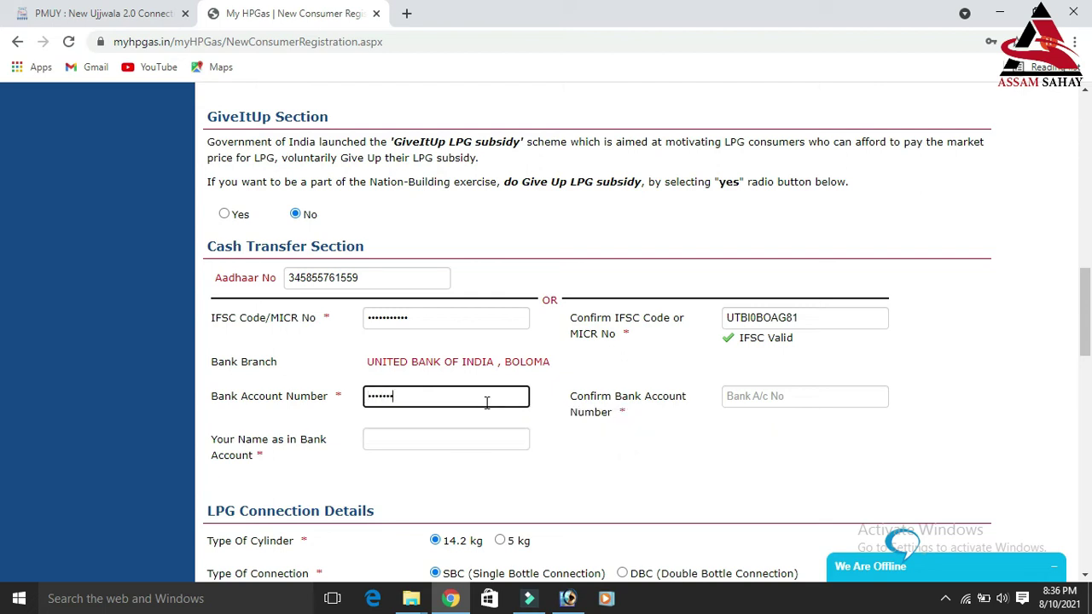
pyautogui.press('BackSpace')
pyautogui.press('BackSpace')
pyautogui.press('BackSpace')
pyautogui.click(746, 401)
pyautogui.click(494, 440)
pyautogui.scroll(-5, 495, 441)
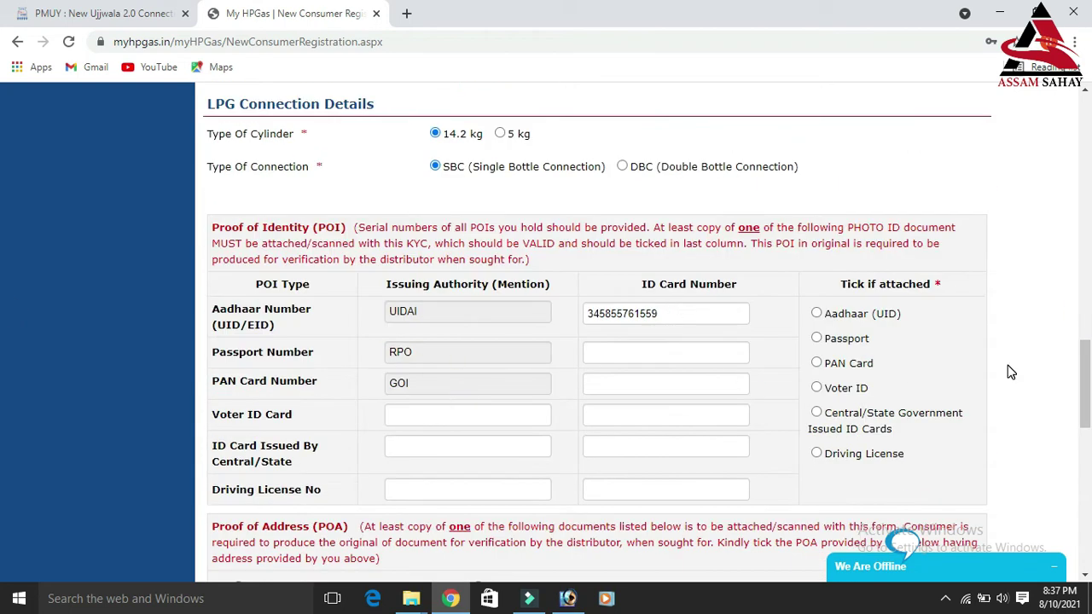
# - Tick Aadhaar (UID) as proof of identity, choose Voter ID as address proof, and enter its number
pyautogui.scroll(-1, 1011, 372)
pyautogui.click(816, 211)
pyautogui.scroll(-2, 770, 376)
pyautogui.click(478, 334)
pyautogui.click(371, 511)
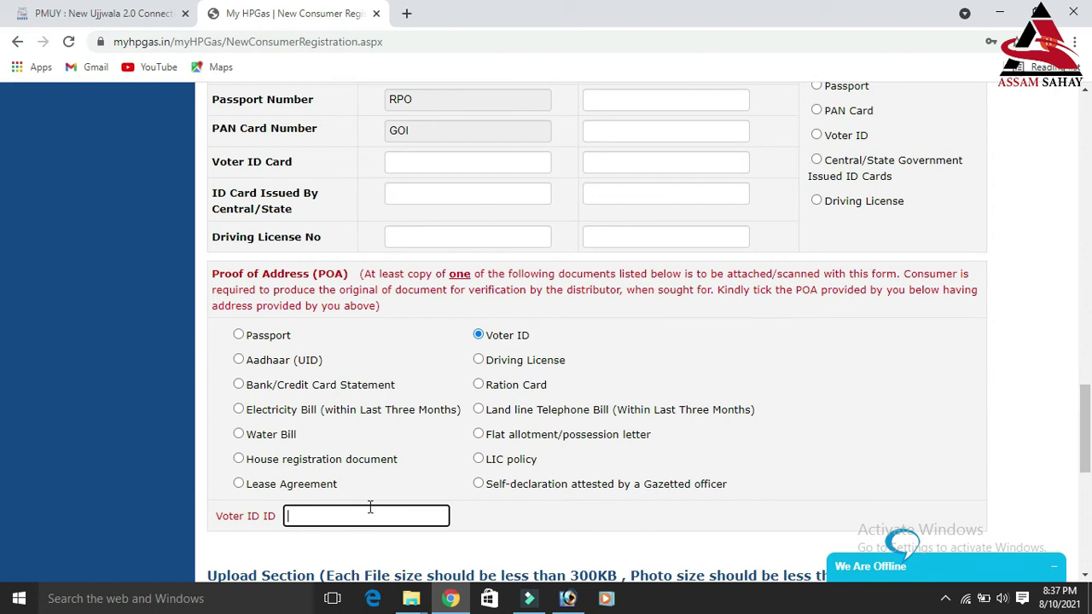
# - Open the applicant's photo from the RECIEVE folder in Photoshop
pyautogui.scroll(-3, 543, 397)
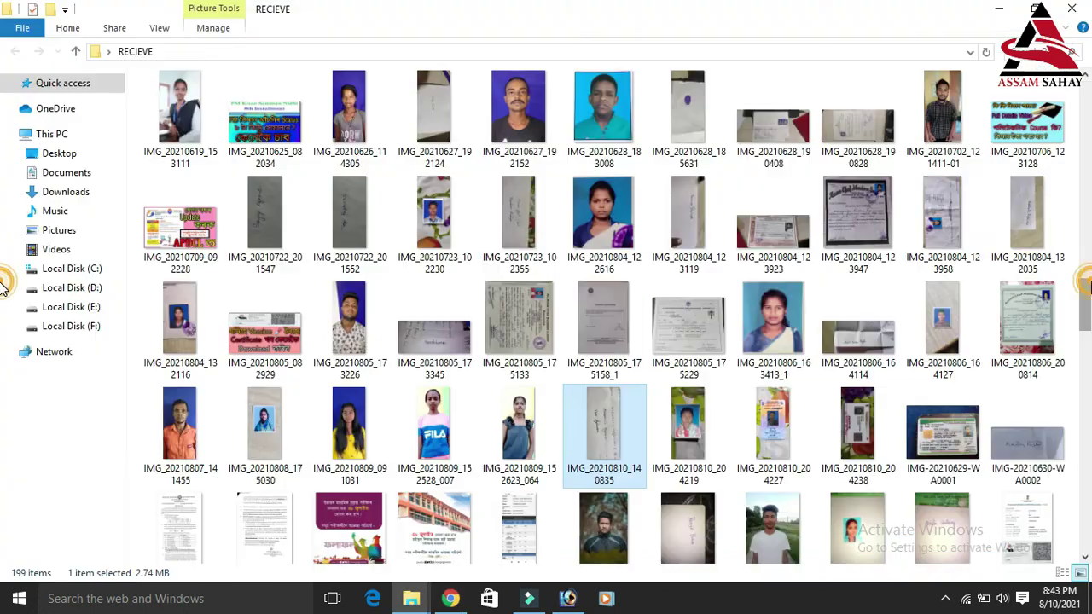
pyautogui.scroll(-2, 902, 273)
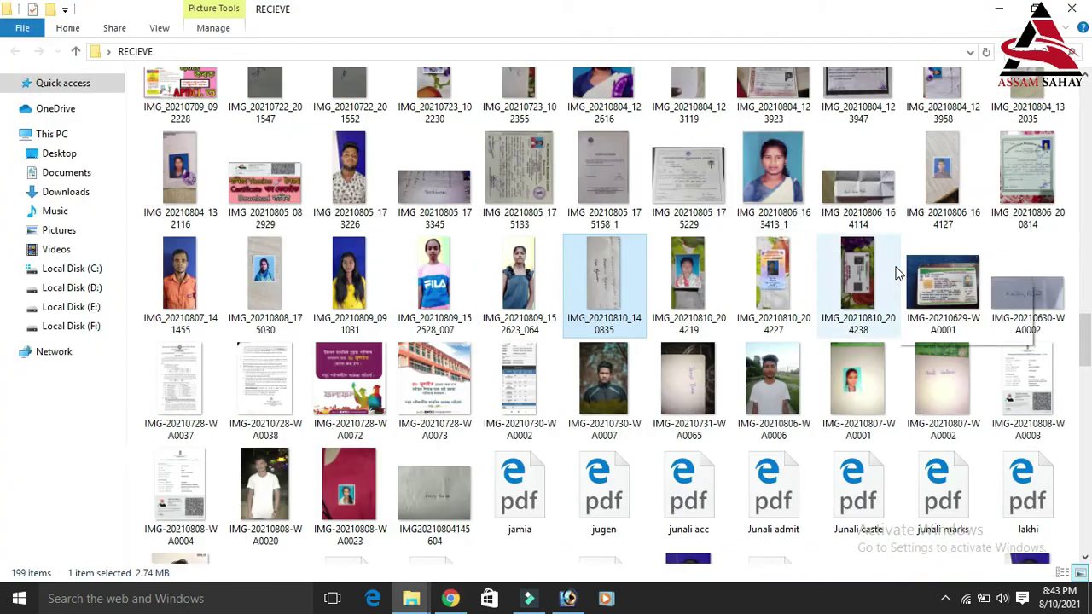
pyautogui.doubleClick(861, 281)
# - Crop the passport photo, rotate it upright, and trim the canvas to its edges
pyautogui.press('Return')
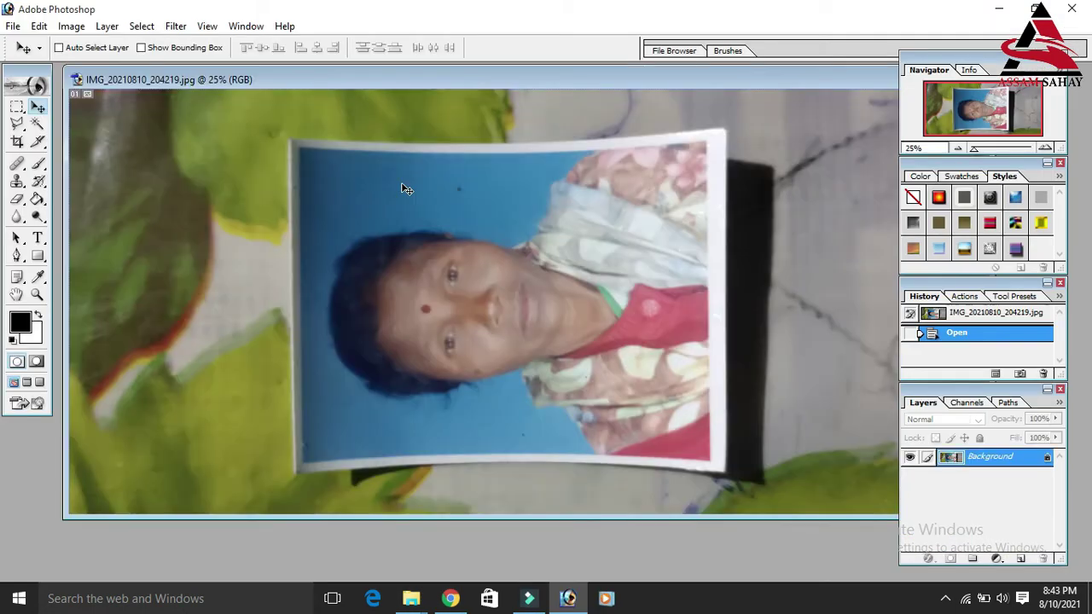
pyautogui.click(17, 142)
pyautogui.moveTo(293, 145); pyautogui.dragTo(717, 465)
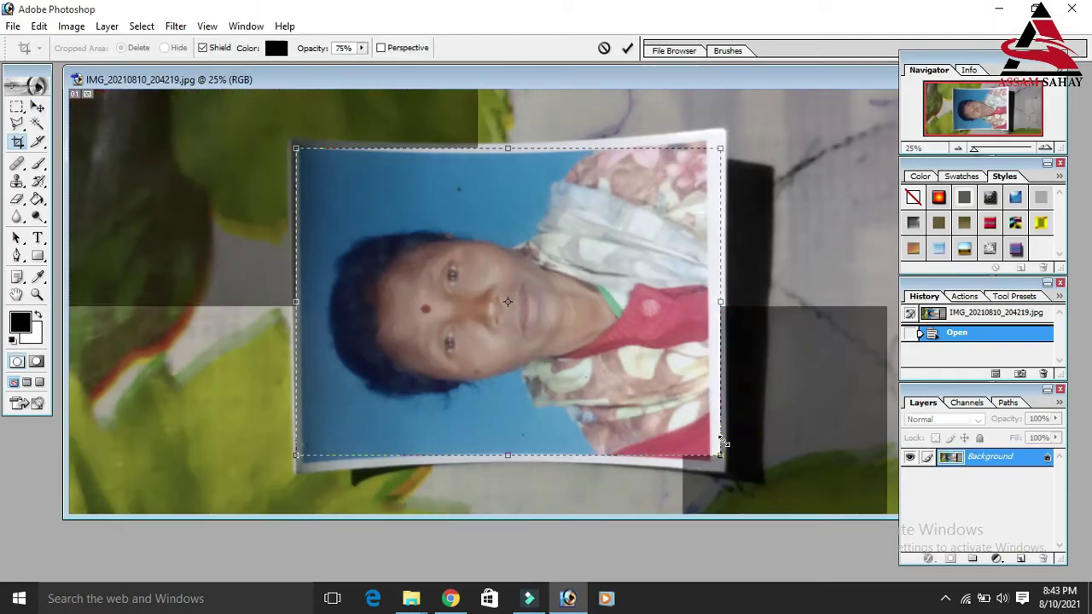
pyautogui.press('Return')
pyautogui.doubleClick(989, 459)
pyautogui.press('Return')
pyautogui.hotkey('ctrl', 't')
pyautogui.moveTo(687, 301); pyautogui.dragTo(639, 301)
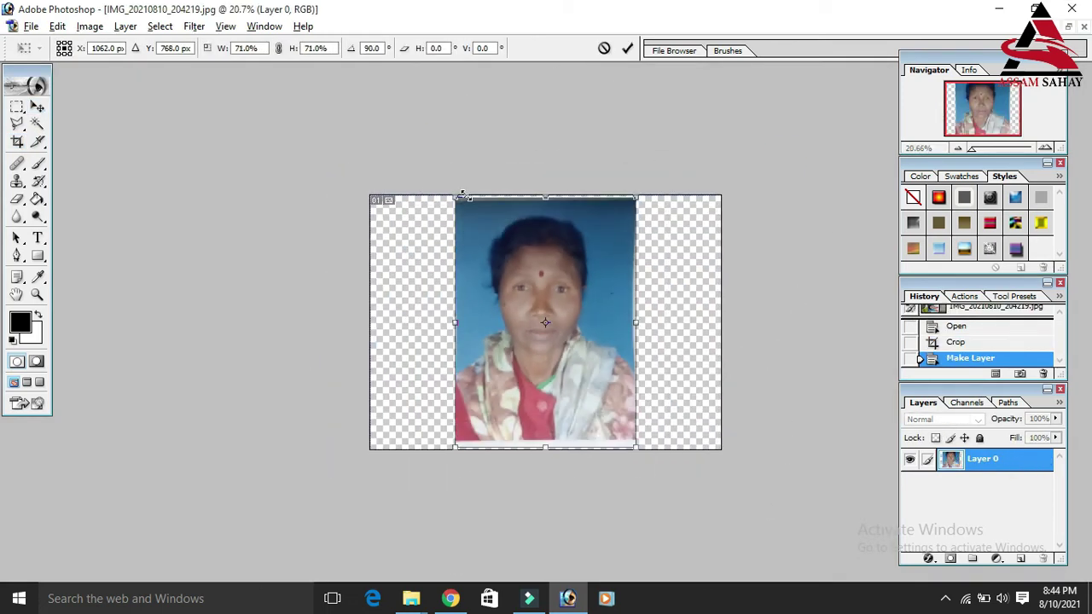
pyautogui.click(625, 47)
pyautogui.press('c')
pyautogui.moveTo(445, 183); pyautogui.dragTo(646, 460)
pyautogui.press('Return')
# - Save the passport photo as JPEG named 'BOI PP'
pyautogui.click(31, 26)
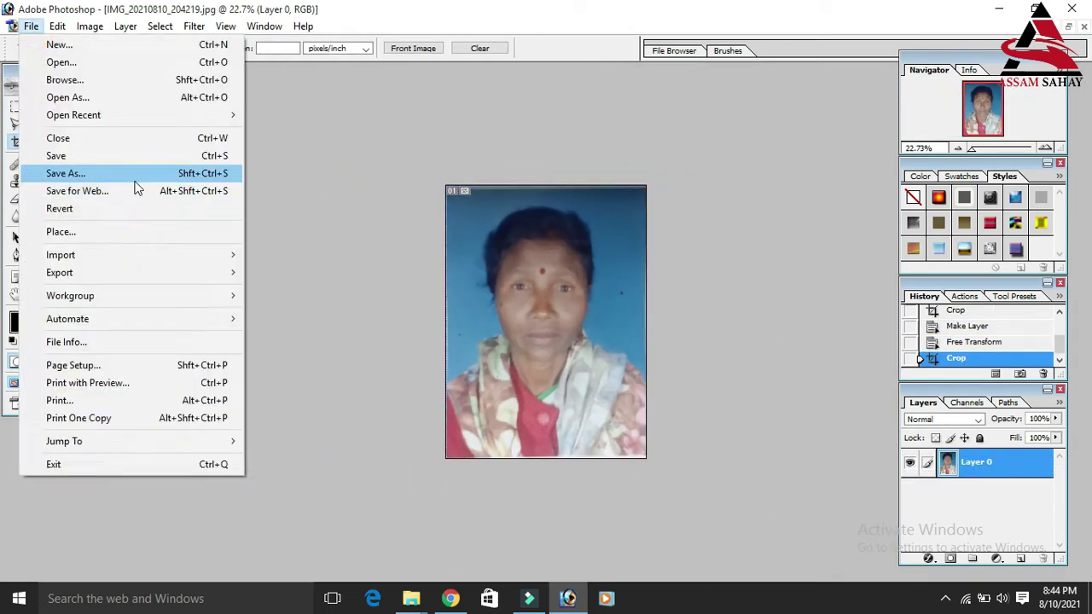
pyautogui.click(69, 170)
pyautogui.write('BOI PP')
pyautogui.press('Return')
pyautogui.click(666, 191)
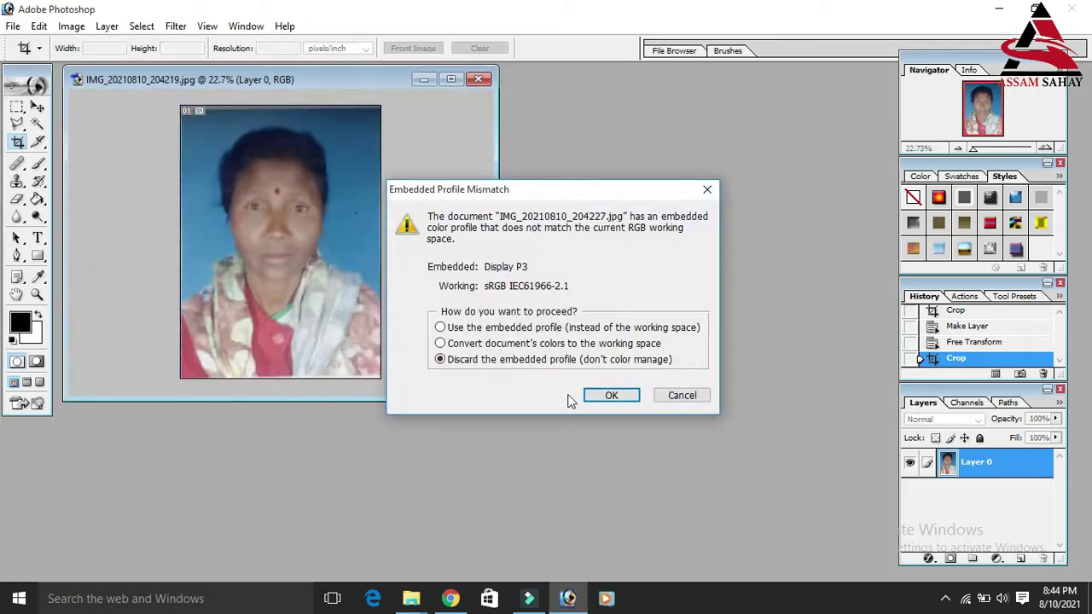
# - Crop the voter ID card scan and save it as JPEG 'VOTER ID MA'
pyautogui.press('Return')
pyautogui.moveTo(230, 145); pyautogui.dragTo(753, 465)
pyautogui.press('Return')
pyautogui.click(38, 106)
pyautogui.click(31, 25)
pyautogui.click(68, 170)
pyautogui.write('VOTER ID M')
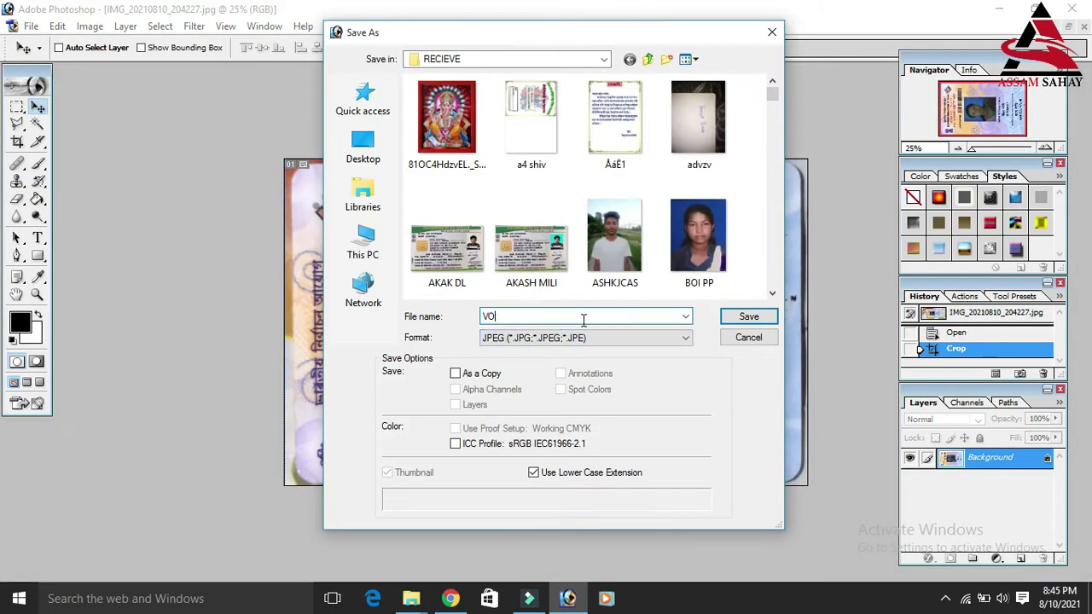
pyautogui.write('A')
pyautogui.press('Return')
pyautogui.click(650, 187)
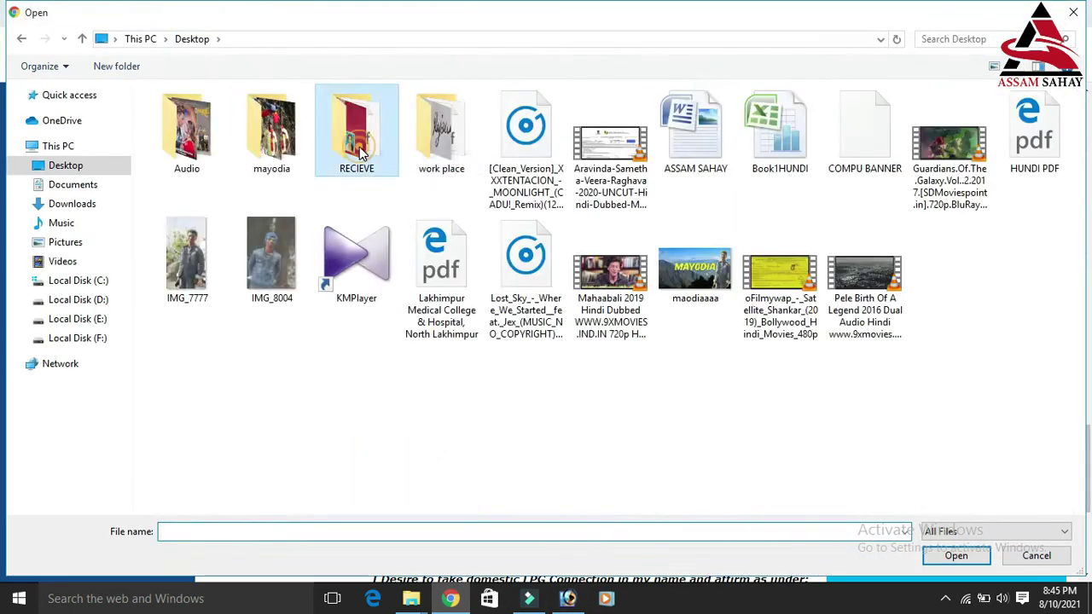
# - Upload the passport-size photo from the RECIEVE folder to myHPgas
pyautogui.doubleClick(353, 122)
pyautogui.doubleClick(563, 452)
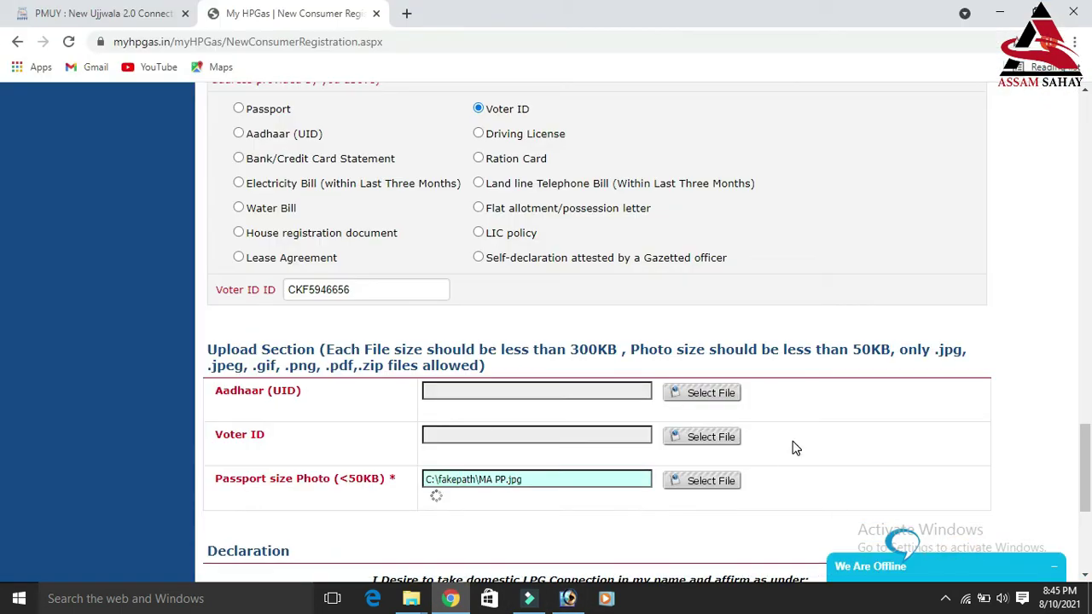
pyautogui.click(605, 600)
pyautogui.hotkey('ctrl', 'alt', 'i')
pyautogui.press('Return')
# - Save another JPEG copy of the card image
pyautogui.click(30, 25)
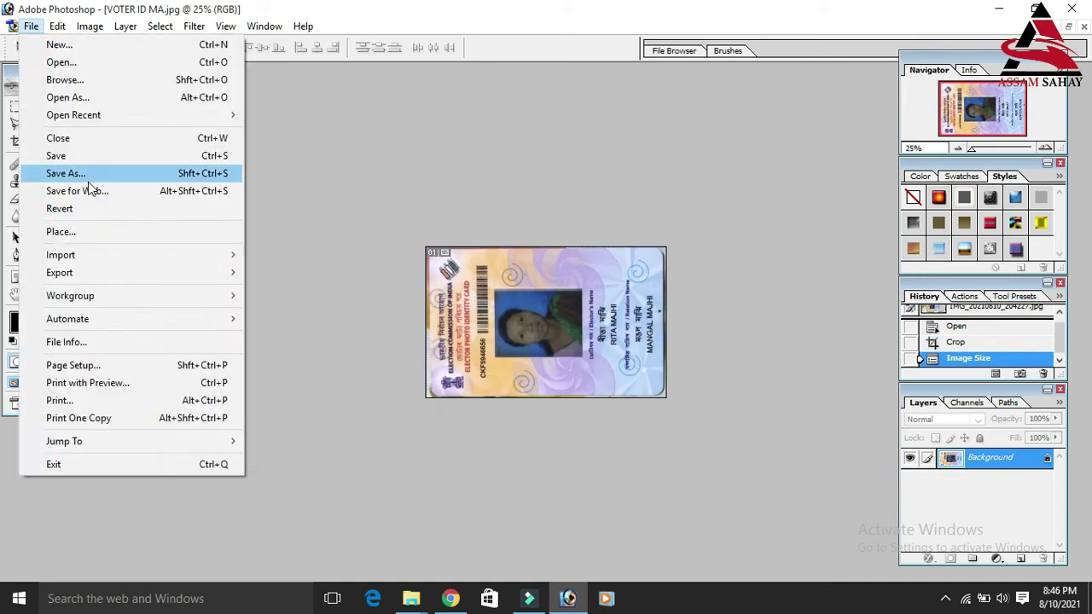
pyautogui.click(69, 170)
pyautogui.write('S')
pyautogui.click(749, 317)
pyautogui.click(654, 188)
# - Resize the voter ID scan to 750 px wide and save it as 'VOTER ID MASS'
pyautogui.hotkey('ctrl', 'alt', 'i')
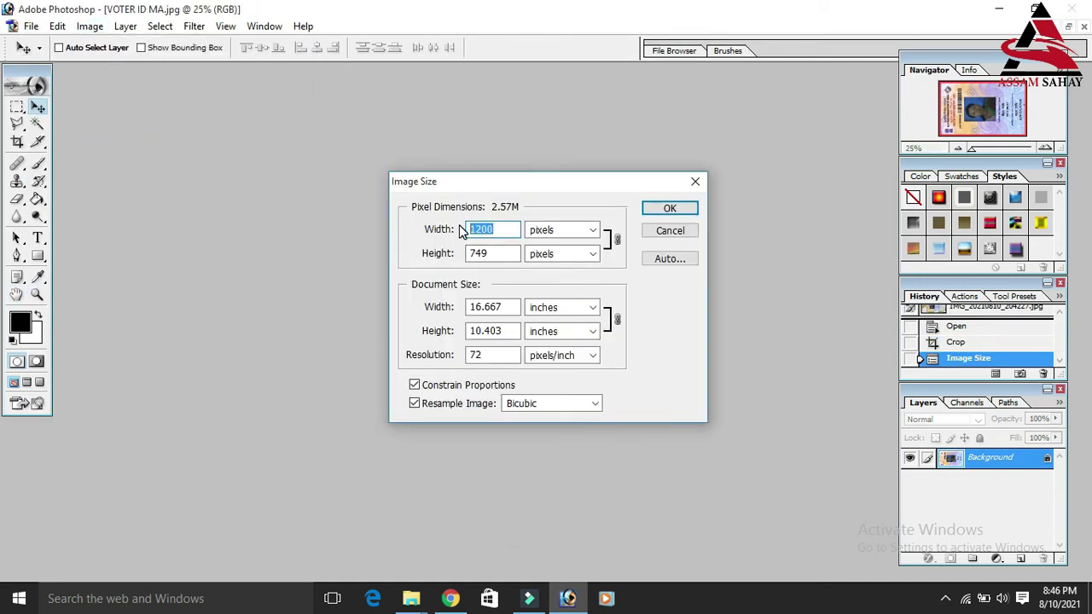
pyautogui.write('750')
pyautogui.press('Return')
pyautogui.hotkey('ctrl', 'shift', 's')
pyautogui.write('VOTER ID MASS')
pyautogui.press('Return')
# - Crop the Aadhaar card scan, resize it to 750 px wide, and save it as 'ADHAR MA'
pyautogui.press('Return')
pyautogui.hotkey('alt', 'Tab')
pyautogui.moveTo(685, 335); pyautogui.dragTo(546, 324)
pyautogui.press('c')
pyautogui.moveTo(145, 136); pyautogui.dragTo(725, 522)
pyautogui.press('Return')
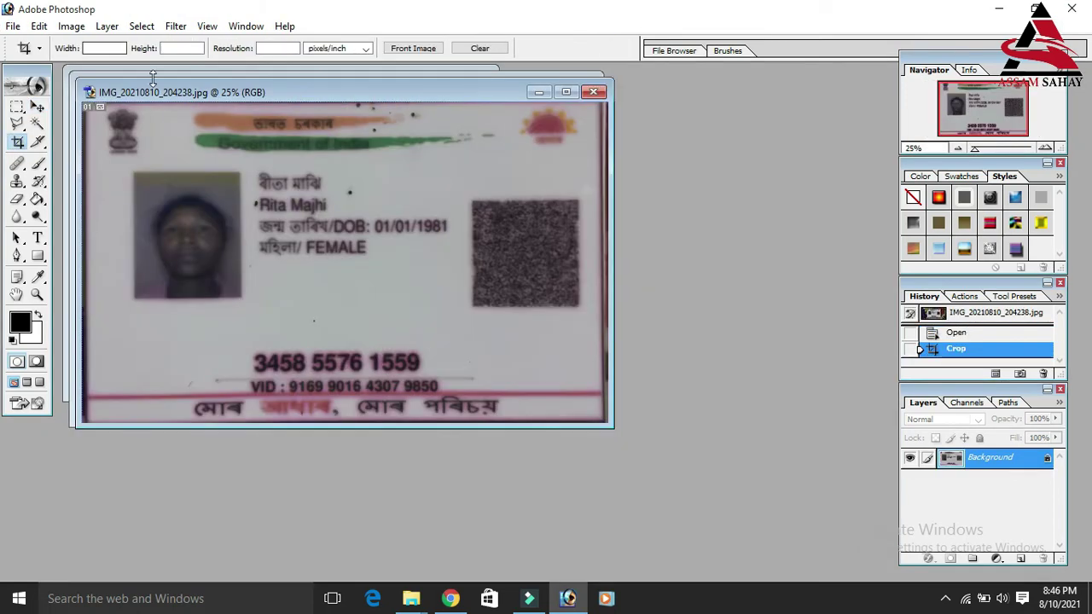
pyautogui.click(89, 26)
pyautogui.click(125, 149)
pyautogui.write('750')
pyautogui.press('Return')
pyautogui.click(31, 25)
pyautogui.click(49, 151)
pyautogui.write('ADHAR MA')
pyautogui.press('Return')
pyautogui.press('Return')
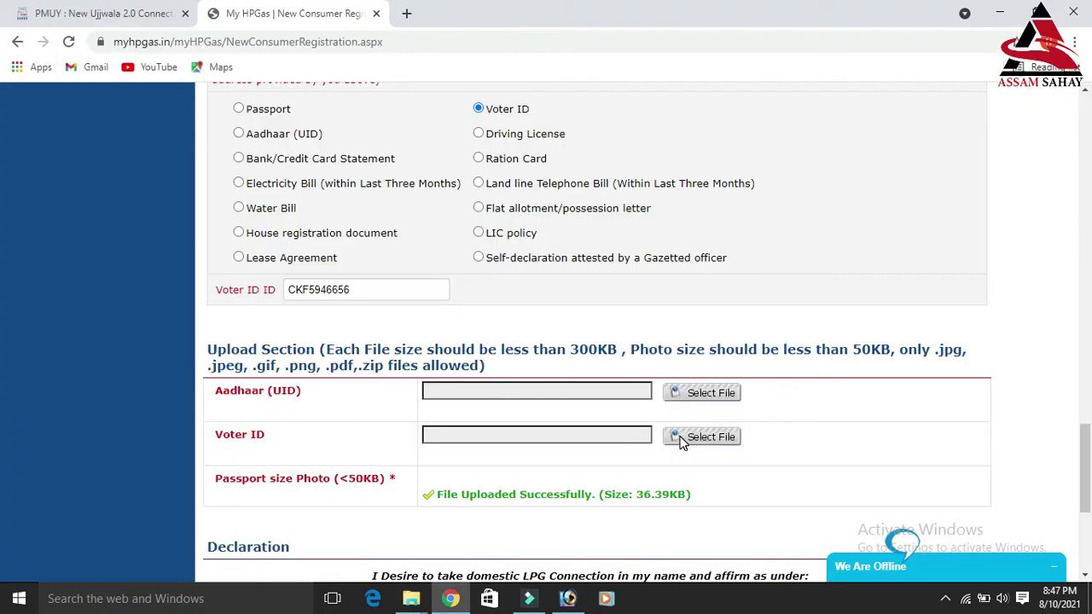
pyautogui.click(694, 437)
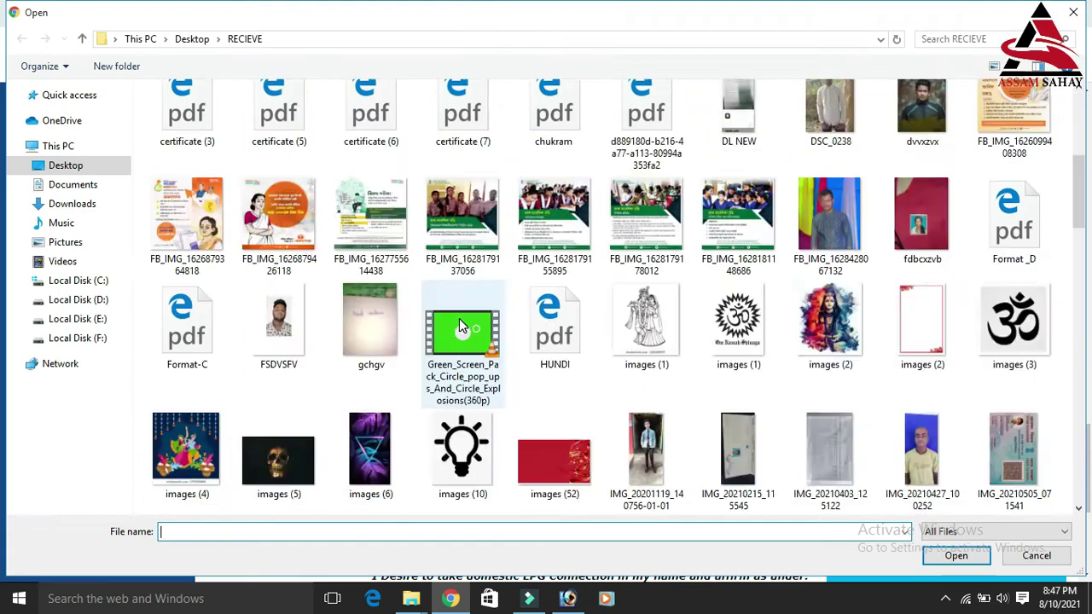
pyautogui.scroll(-10, 496, 407)
pyautogui.doubleClick(279, 474)
pyautogui.click(701, 392)
pyautogui.doubleClick(822, 110)
pyautogui.scroll(-4, 546, 397)
pyautogui.scroll(3, 546, 397)
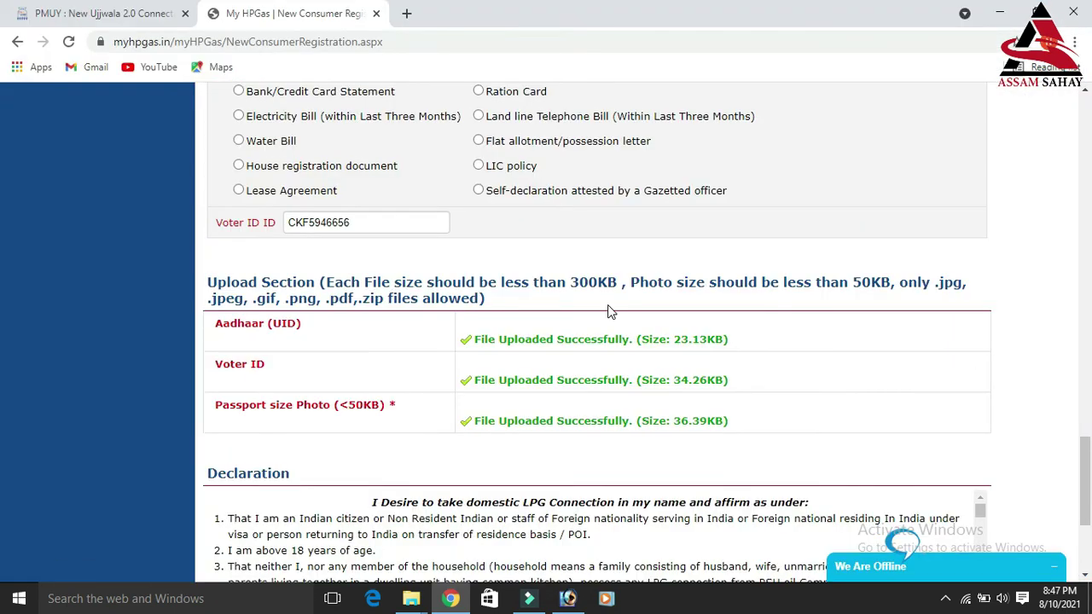
pyautogui.scroll(10, 565, 241)
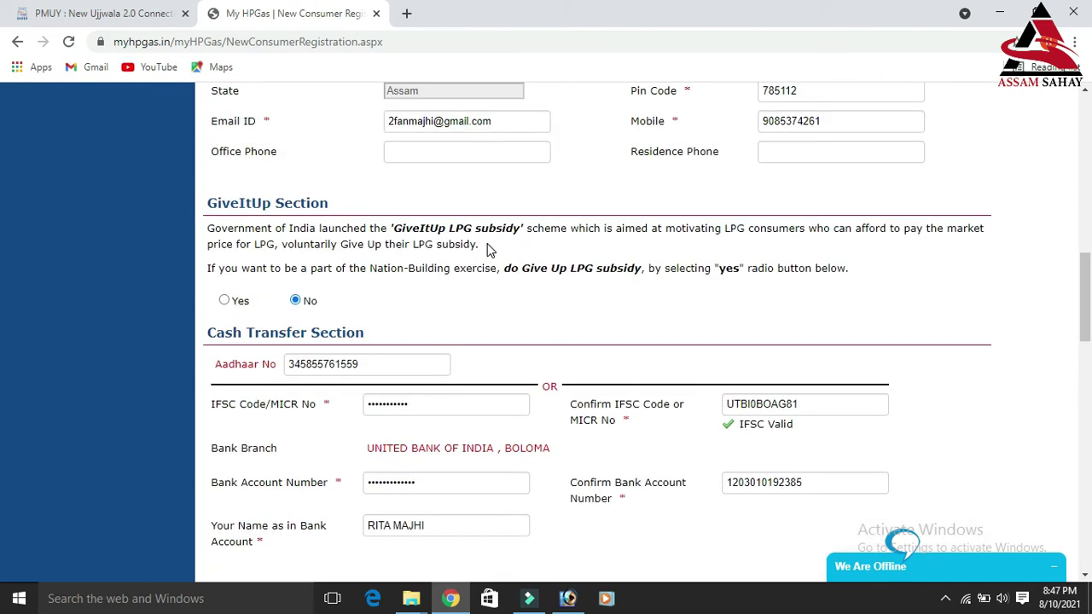
pyautogui.scroll(4, 489, 247)
pyautogui.scroll(-2, 480, 246)
pyautogui.scroll(4, 483, 247)
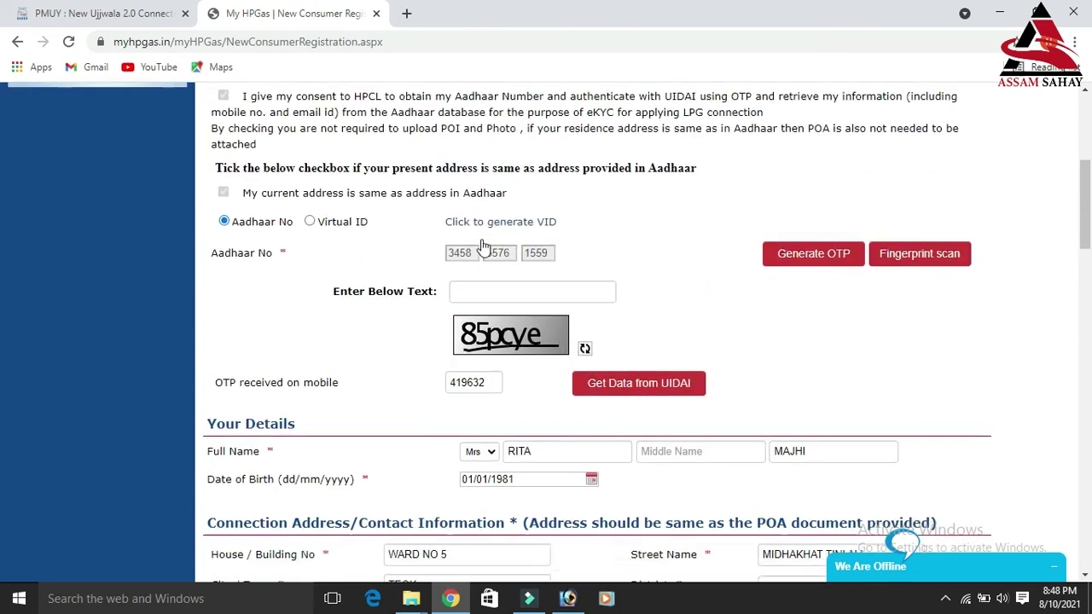
pyautogui.scroll(-15, 482, 247)
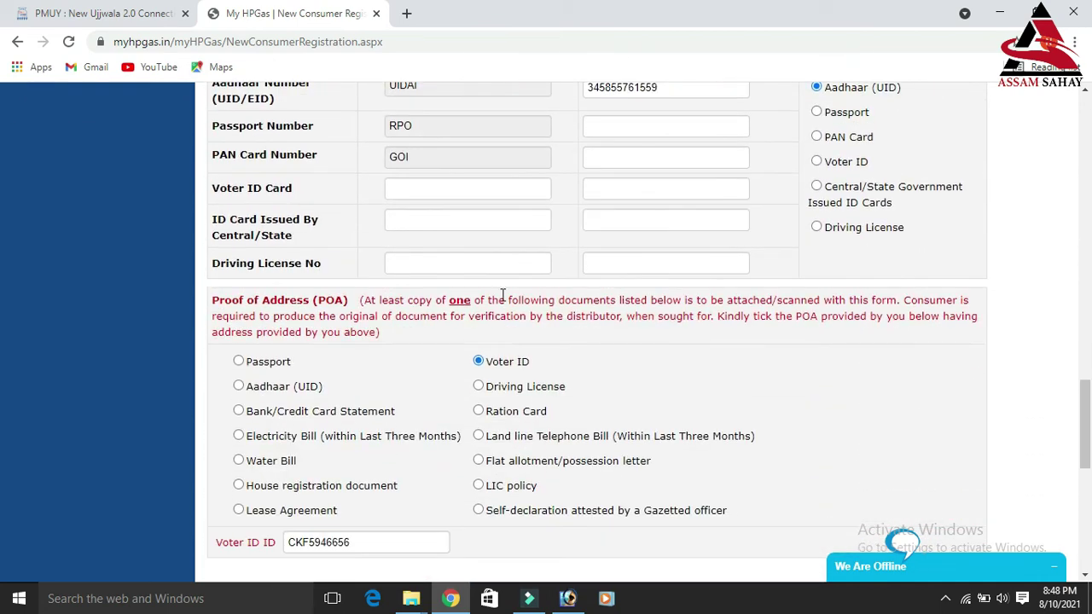
pyautogui.scroll(-7, 503, 294)
pyautogui.scroll(1, 482, 209)
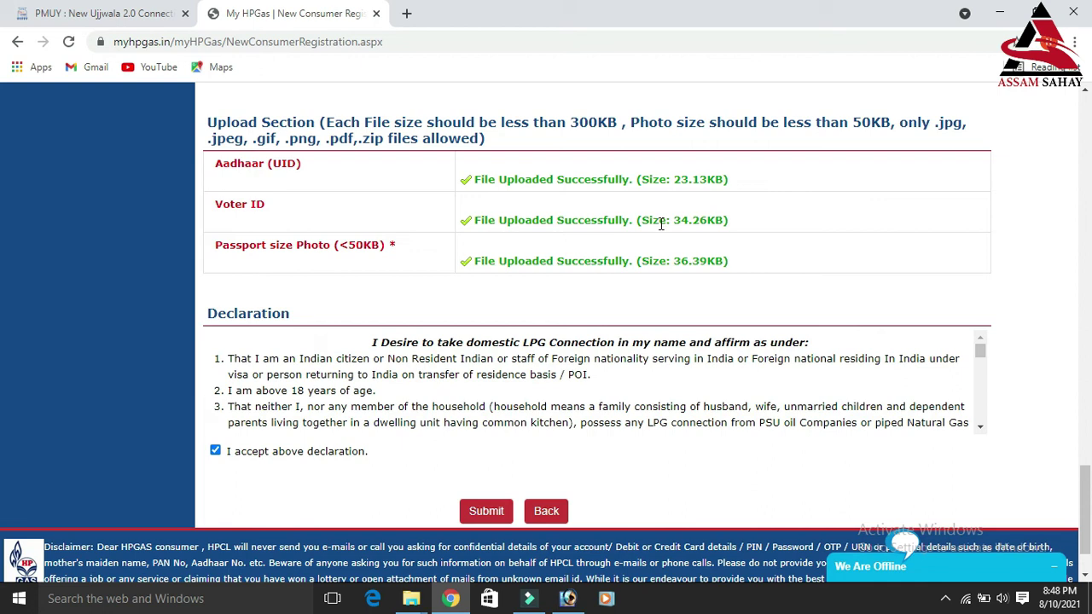
pyautogui.scroll(-1, 512, 229)
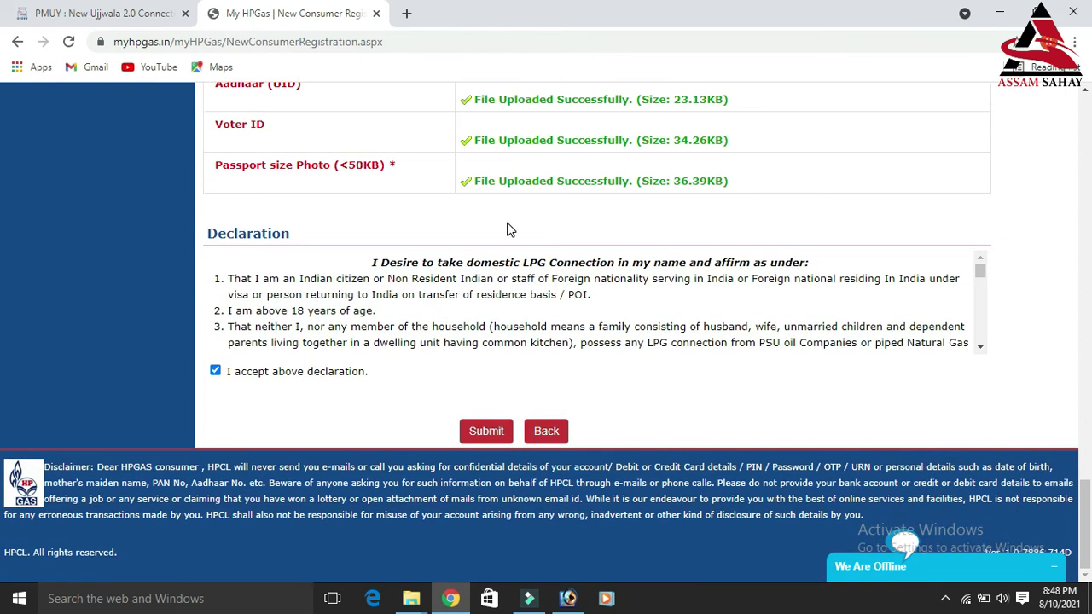
pyautogui.scroll(-2, 531, 318)
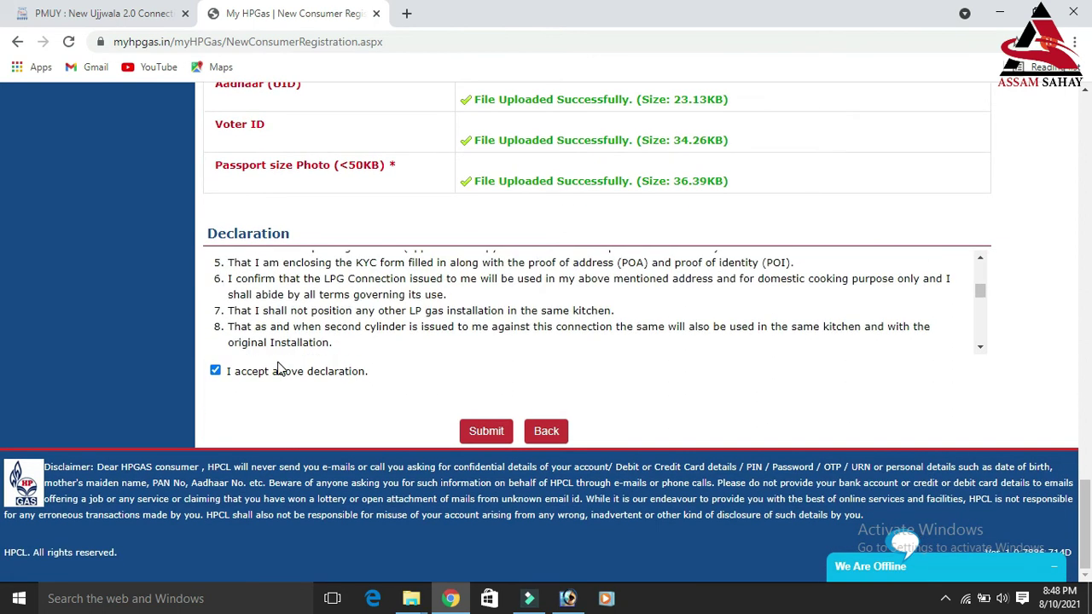
pyautogui.scroll(6, 563, 324)
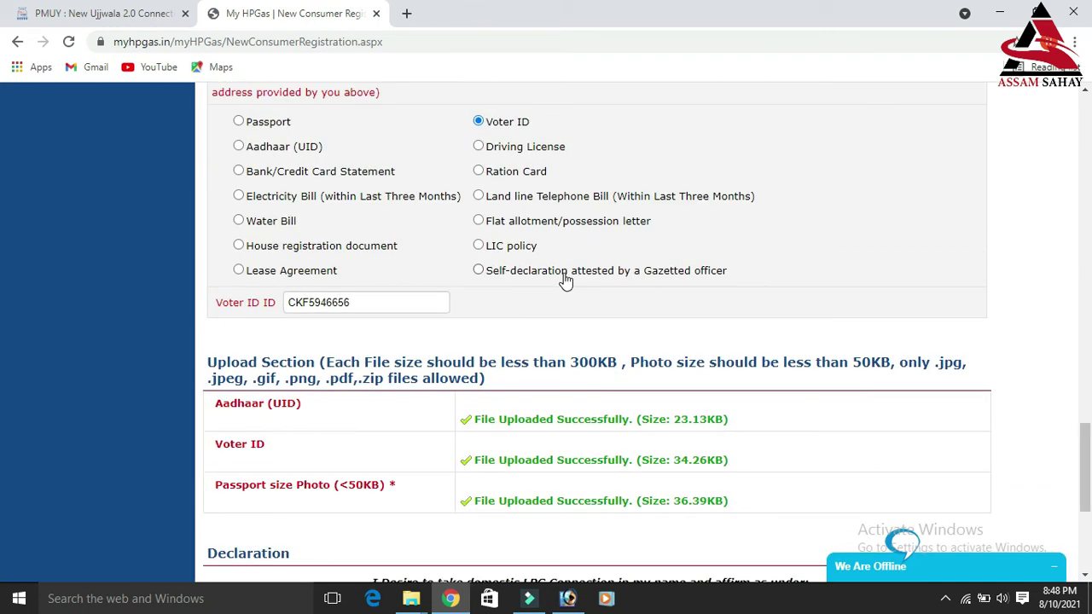
pyautogui.scroll(-3, 482, 256)
pyautogui.scroll(5, 483, 255)
pyautogui.scroll(-6, 490, 376)
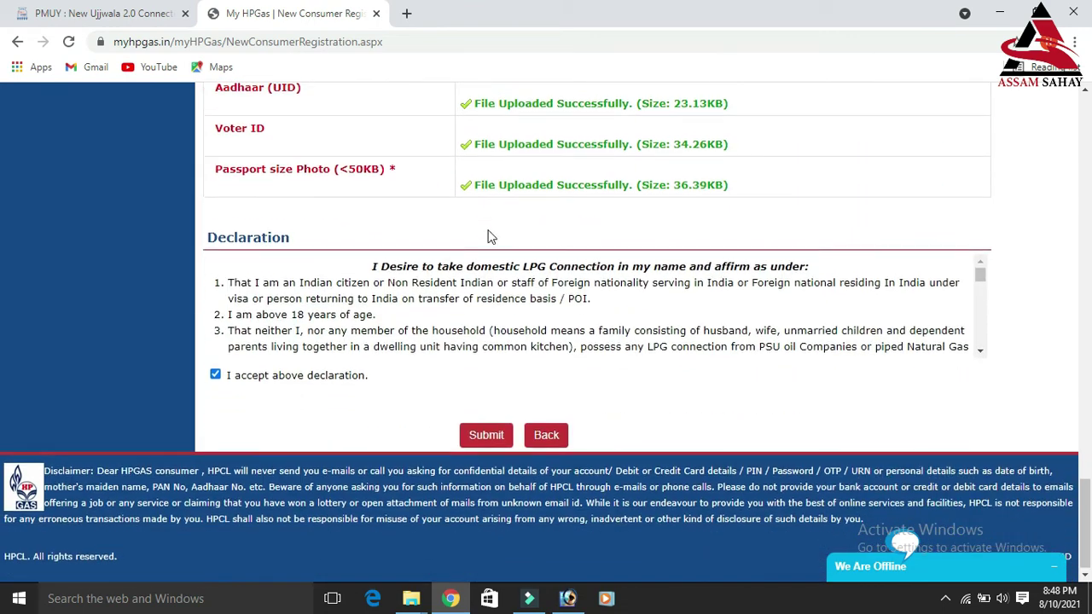
# - Submit the registration form and let Chrome save the login password
pyautogui.click(486, 432)
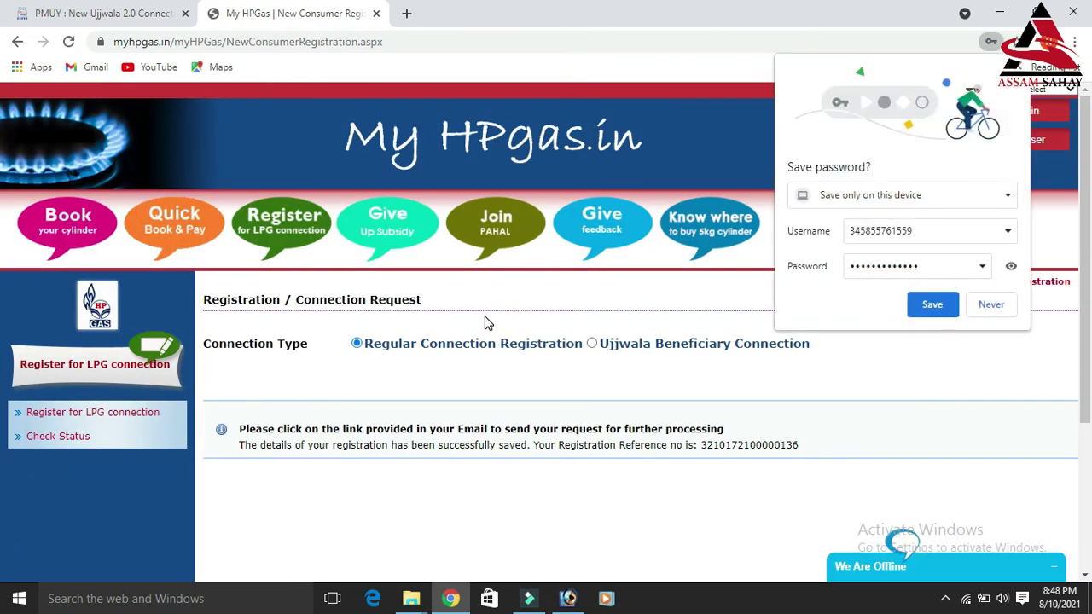
pyautogui.click(932, 305)
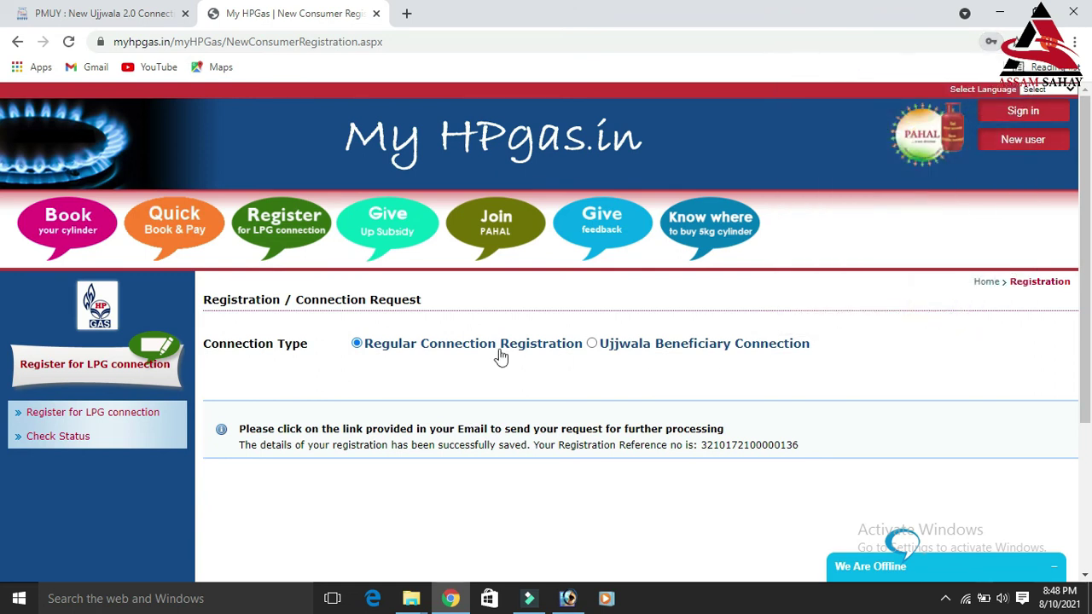
pyautogui.scroll(-3, 498, 351)
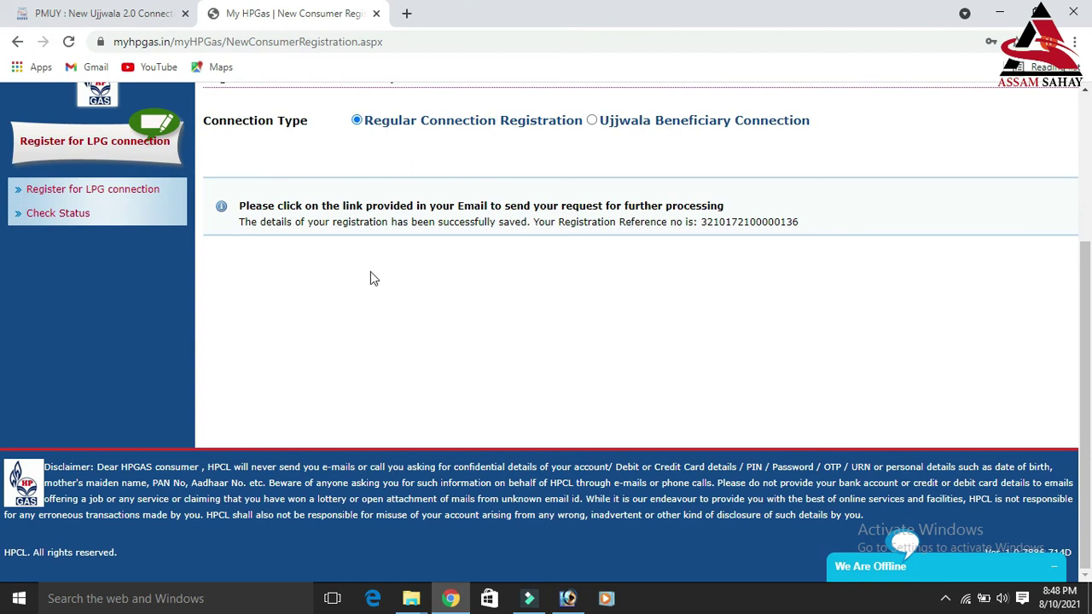
pyautogui.scroll(1, 341, 276)
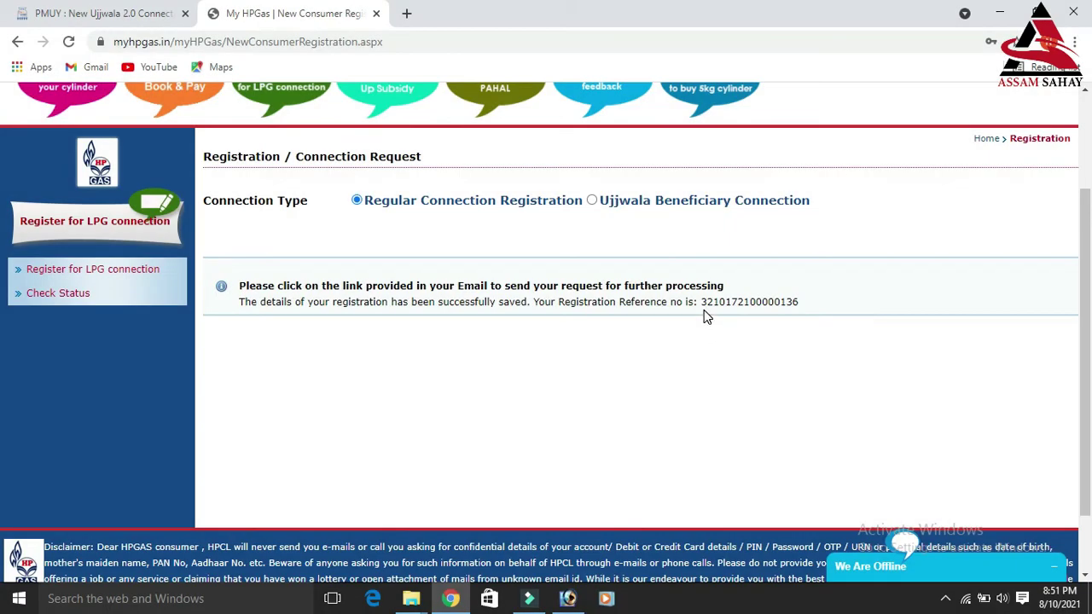
# - Select the registration reference number and open a new tab for Gmail
pyautogui.moveTo(704, 306); pyautogui.dragTo(799, 322)
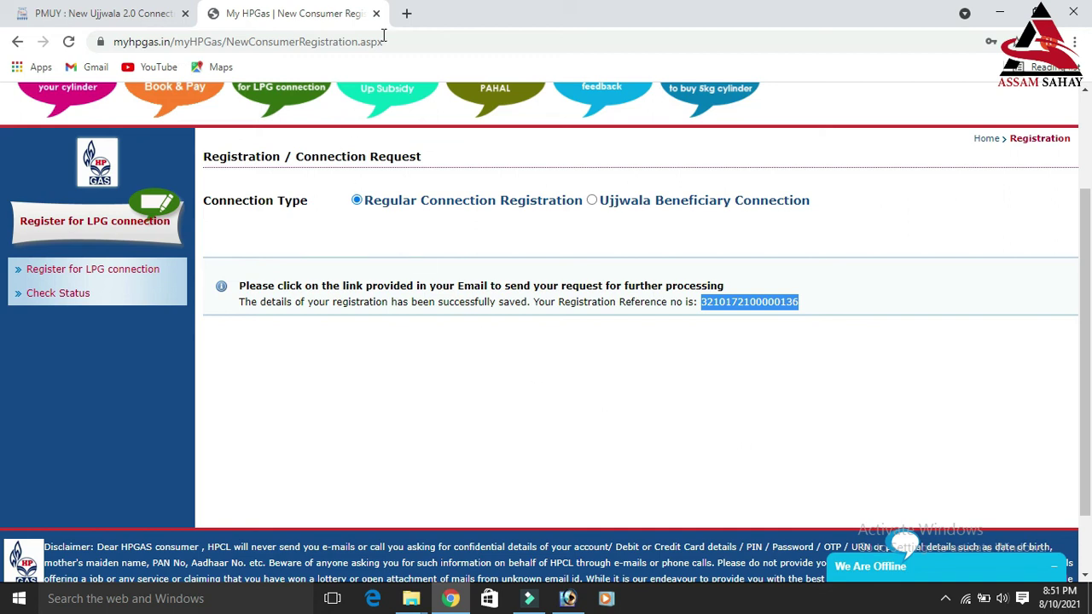
pyautogui.click(407, 15)
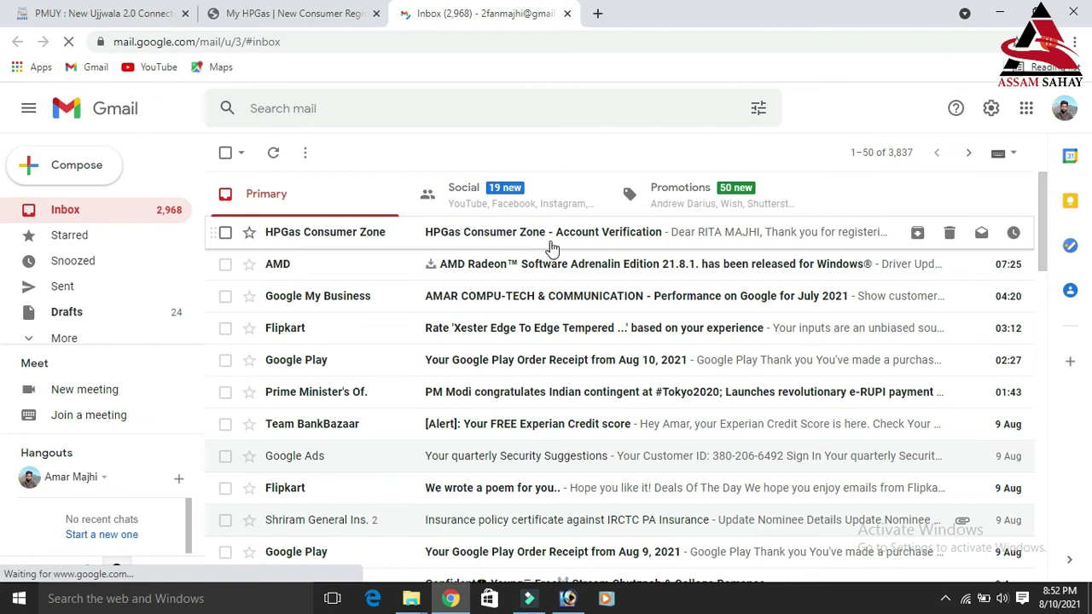
# - Open the HPGas Consumer Zone verification email, follow its link, then close the status page
pyautogui.click(549, 244)
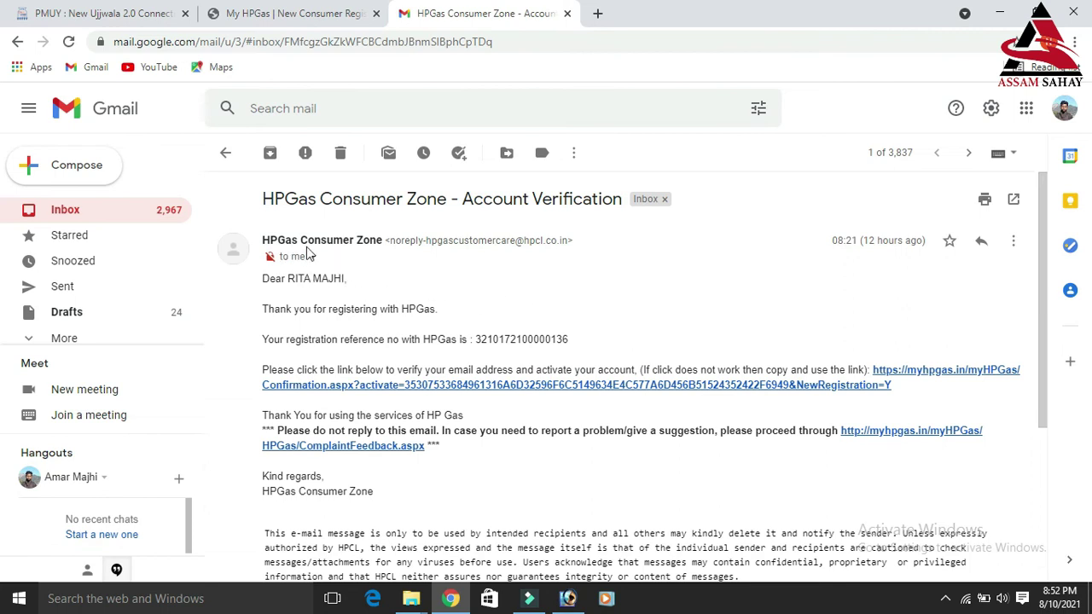
pyautogui.scroll(-1, 460, 279)
pyautogui.scroll(-1, 460, 279)
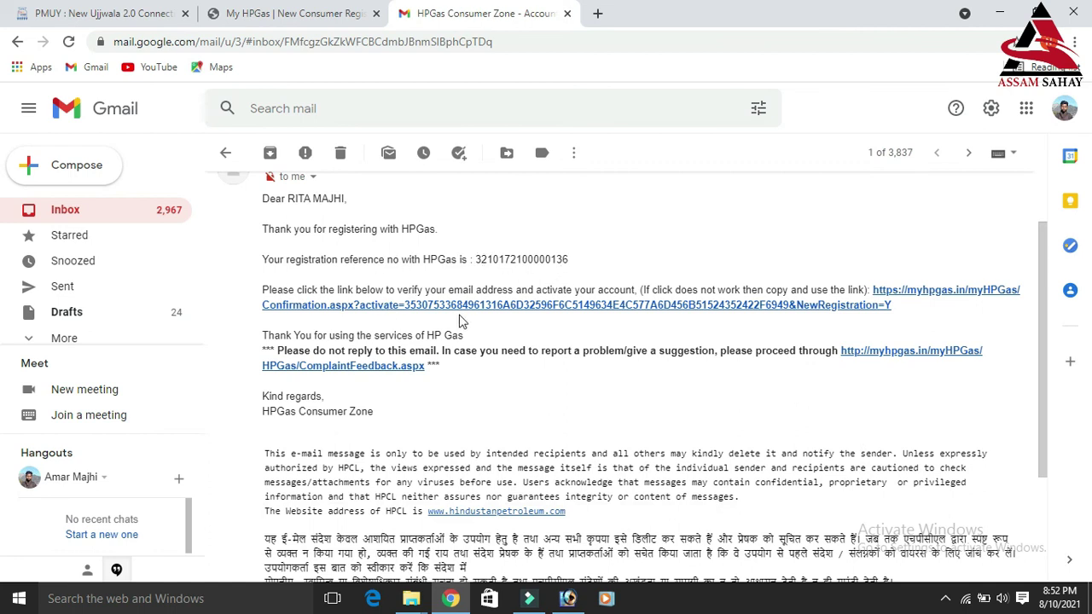
pyautogui.click(747, 313)
pyautogui.scroll(-2, 526, 304)
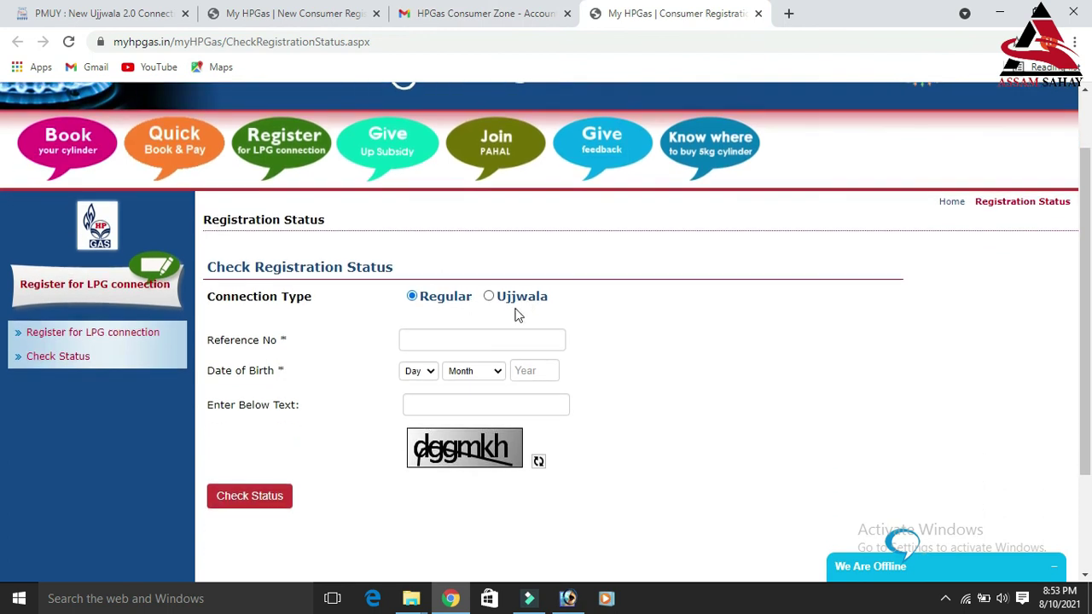
pyautogui.scroll(2, 508, 248)
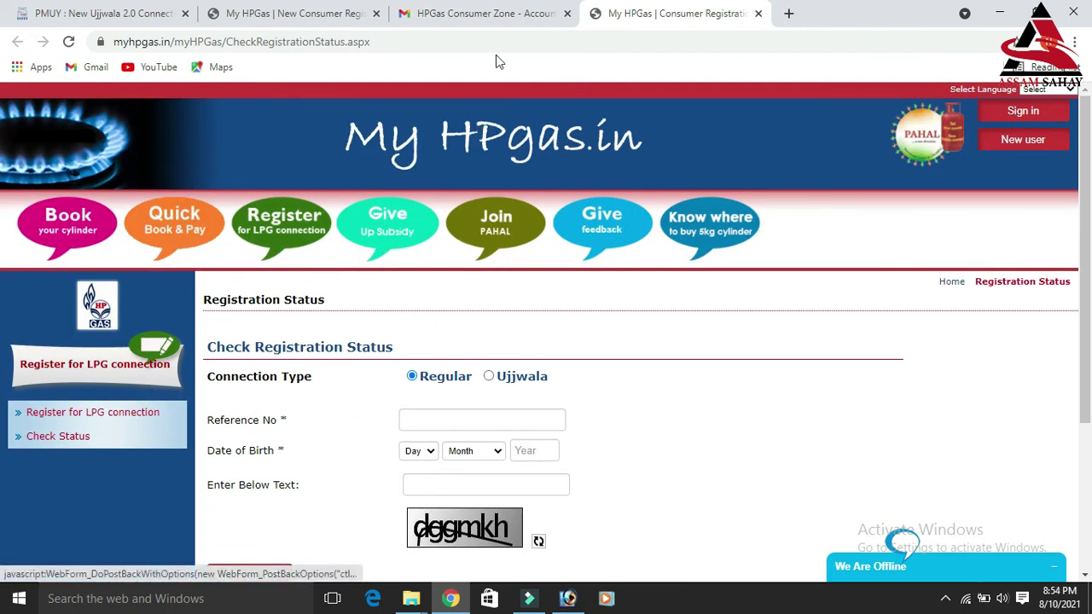
pyautogui.click(499, 13)
pyautogui.click(641, 14)
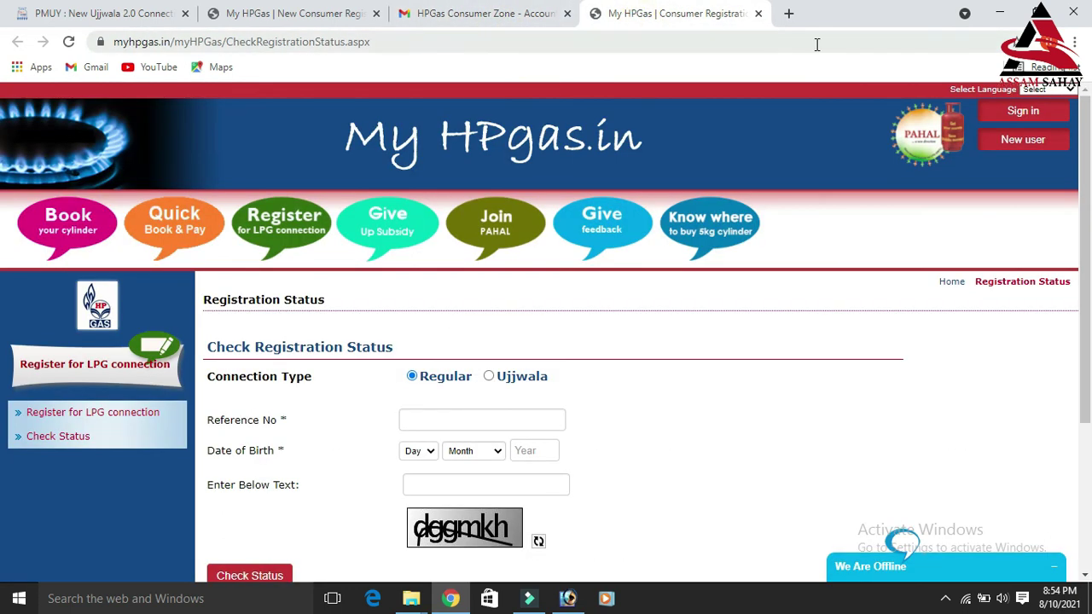
pyautogui.click(757, 14)
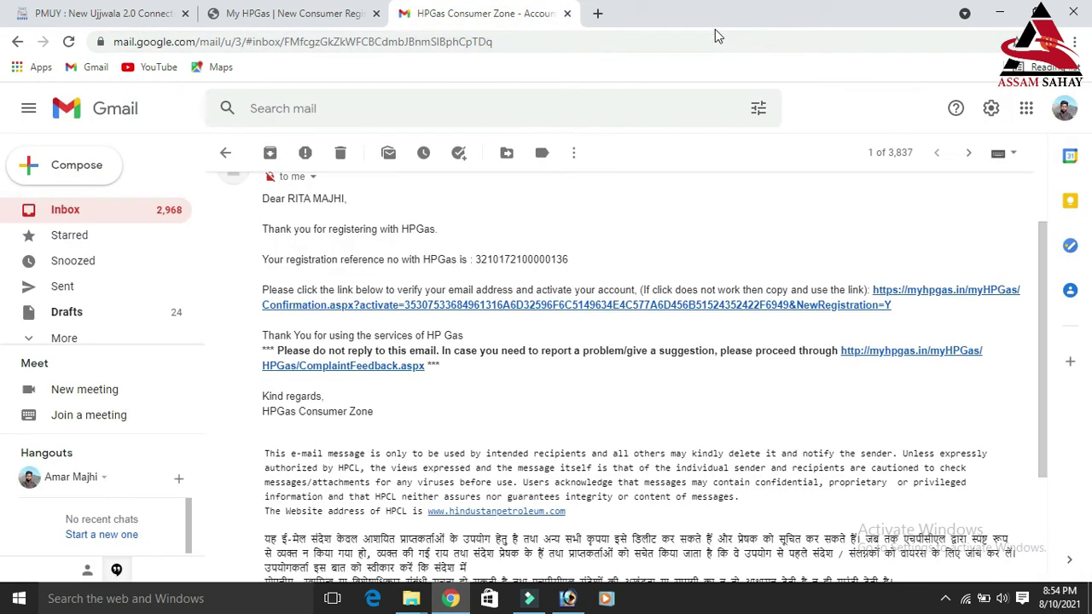
# - Close the Gmail tab and scroll back to the top of the myHPgas confirmation page
pyautogui.click(567, 15)
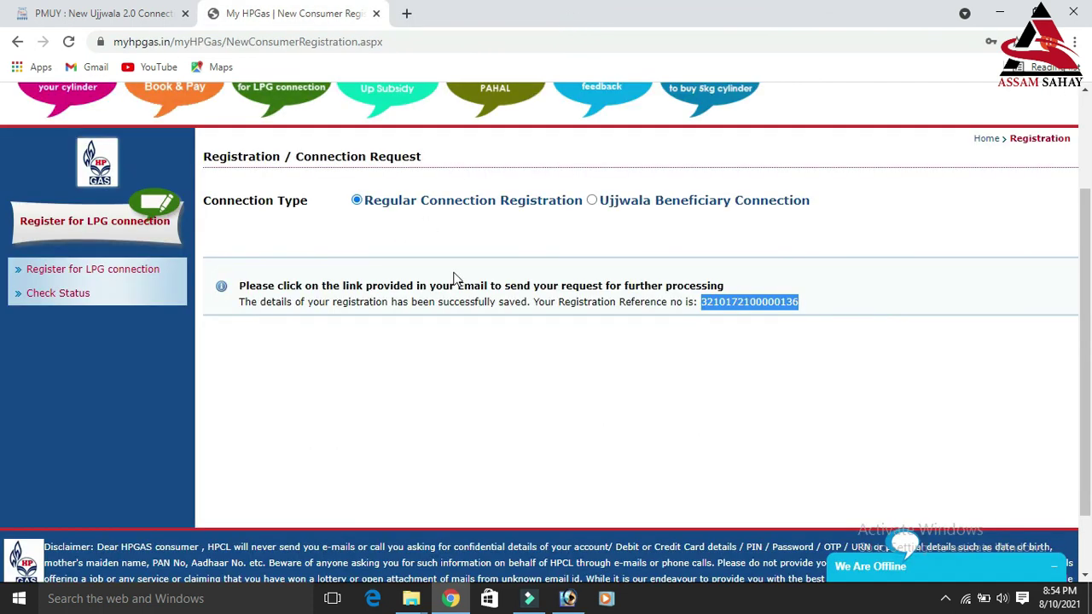
pyautogui.scroll(2, 452, 283)
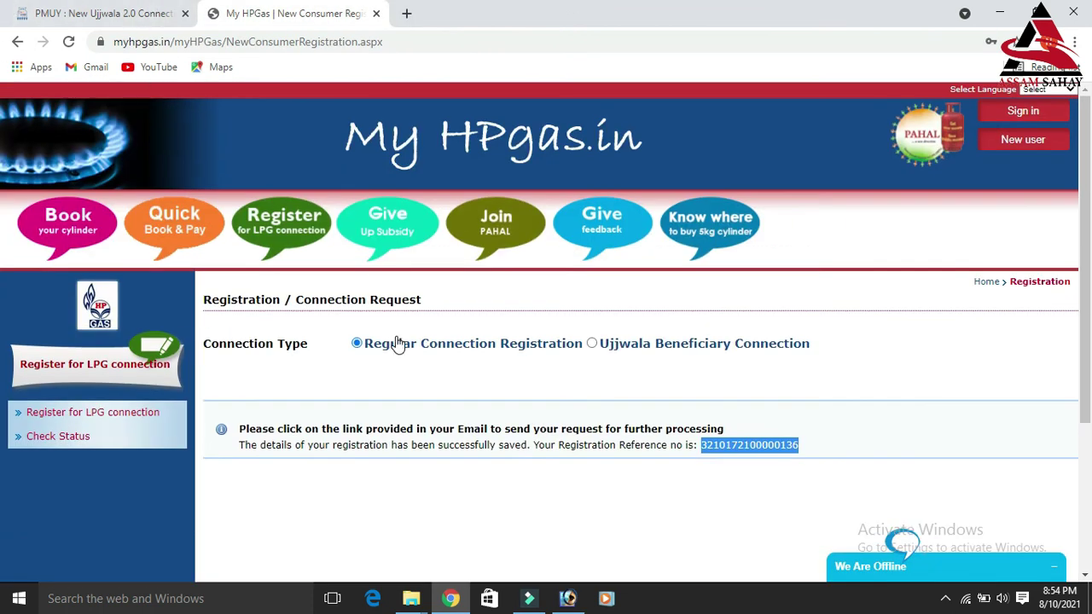